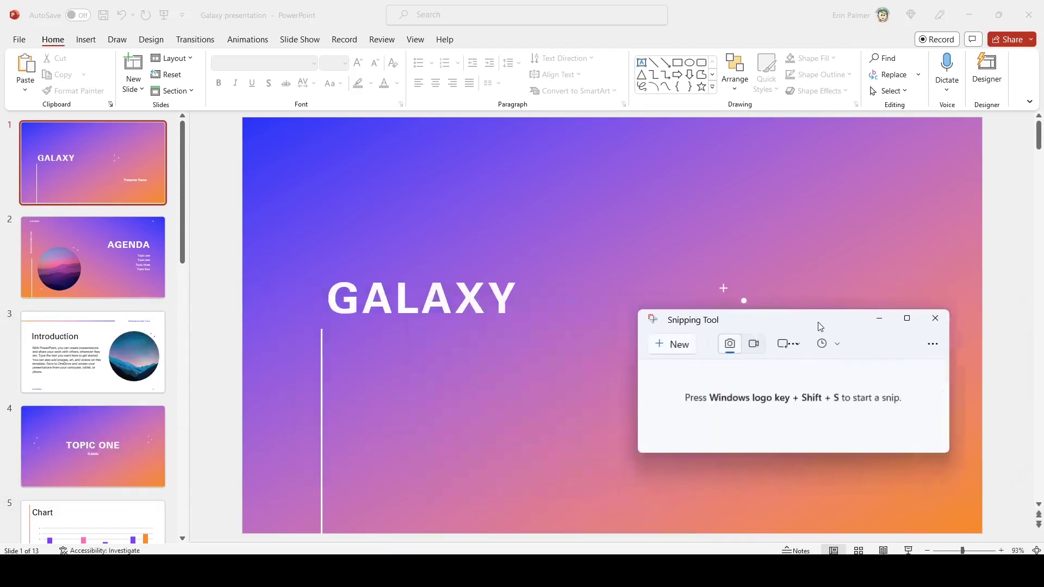
Snip a text-free patch of the title slide's gradient and centre the snip window
{"action": "left_click", "coordinate": [738, 343]}
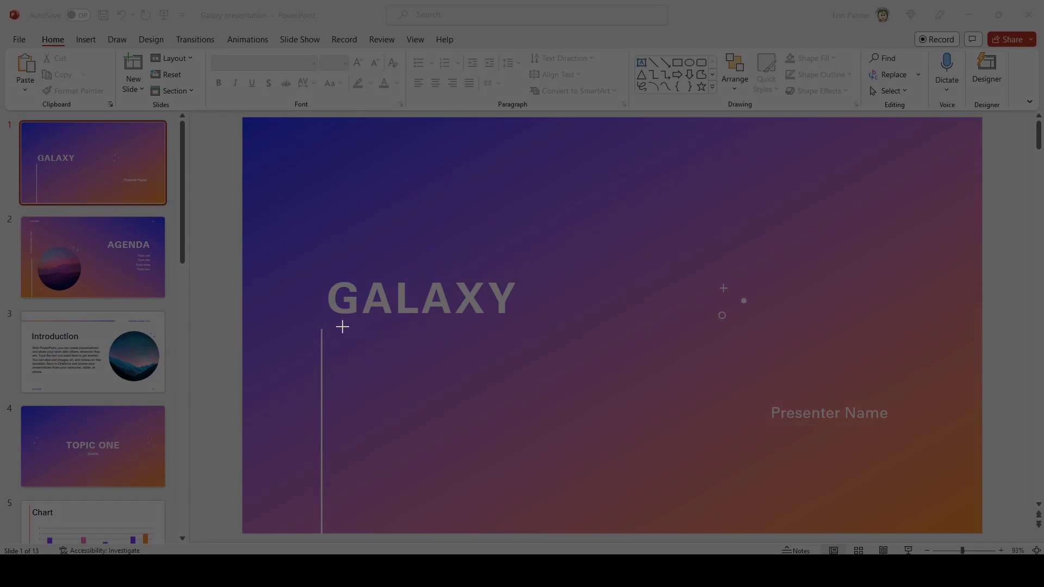
{"action": "left_click_drag", "start_coordinate": [339, 326], "coordinate": [744, 527]}
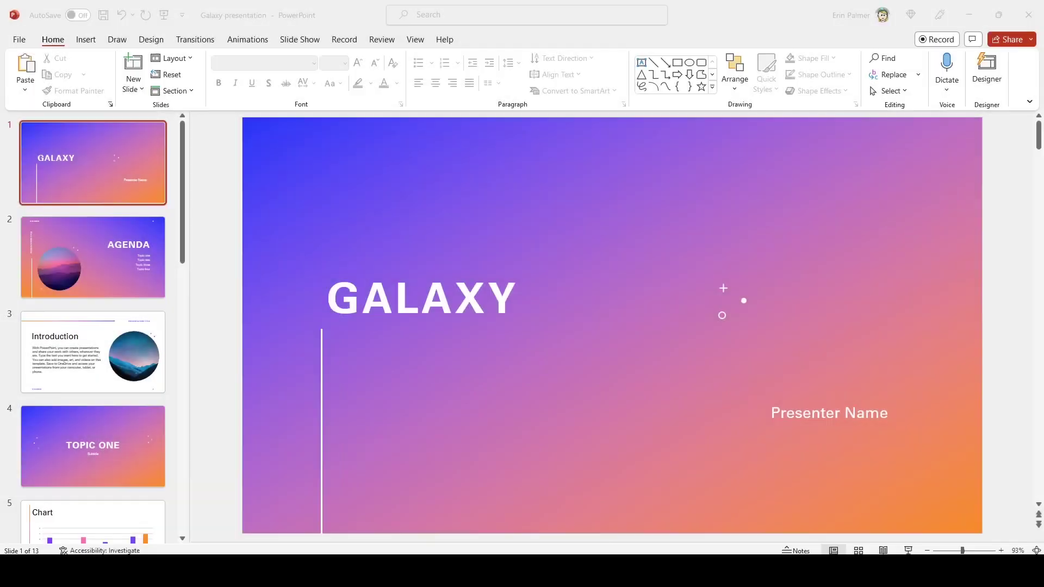
{"action": "left_click_drag", "start_coordinate": [829, 311], "coordinate": [380, 91]}
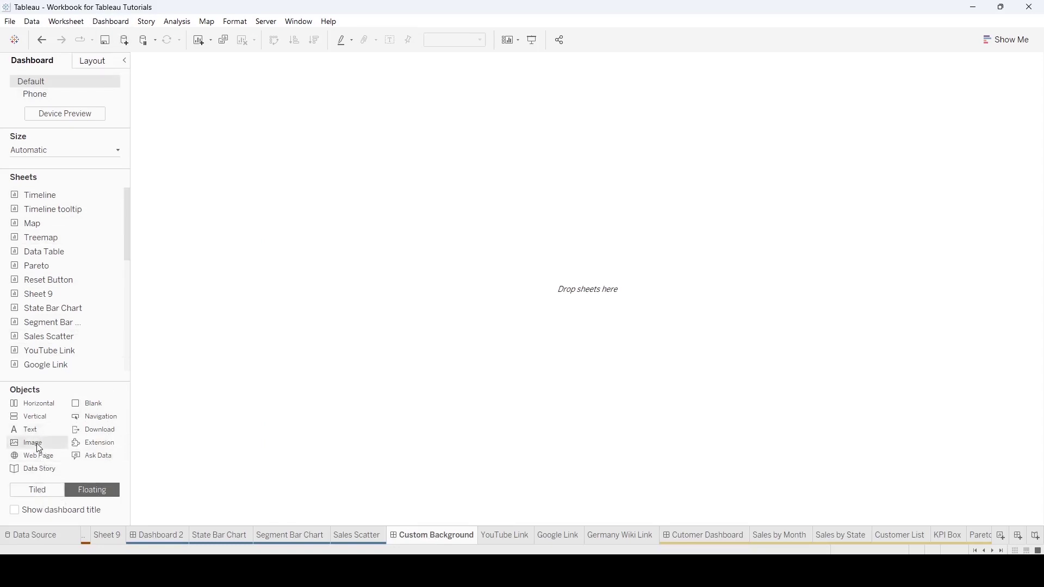
Add a tiled Image object showing Custom Background.jpg, fitted and centred on the dashboard
{"action": "left_click", "coordinate": [37, 492]}
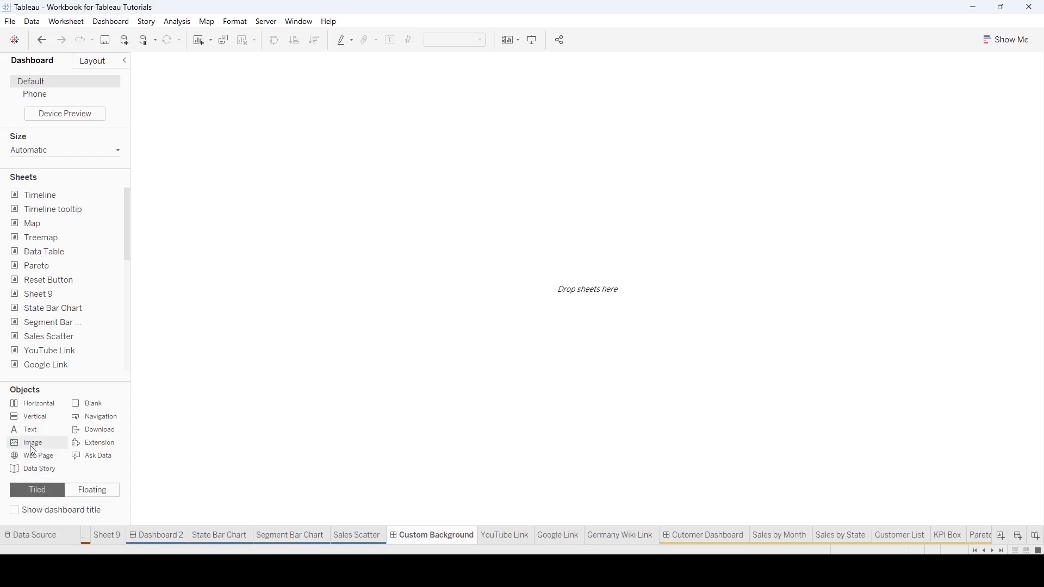
{"action": "left_click_drag", "start_coordinate": [28, 444], "coordinate": [226, 304]}
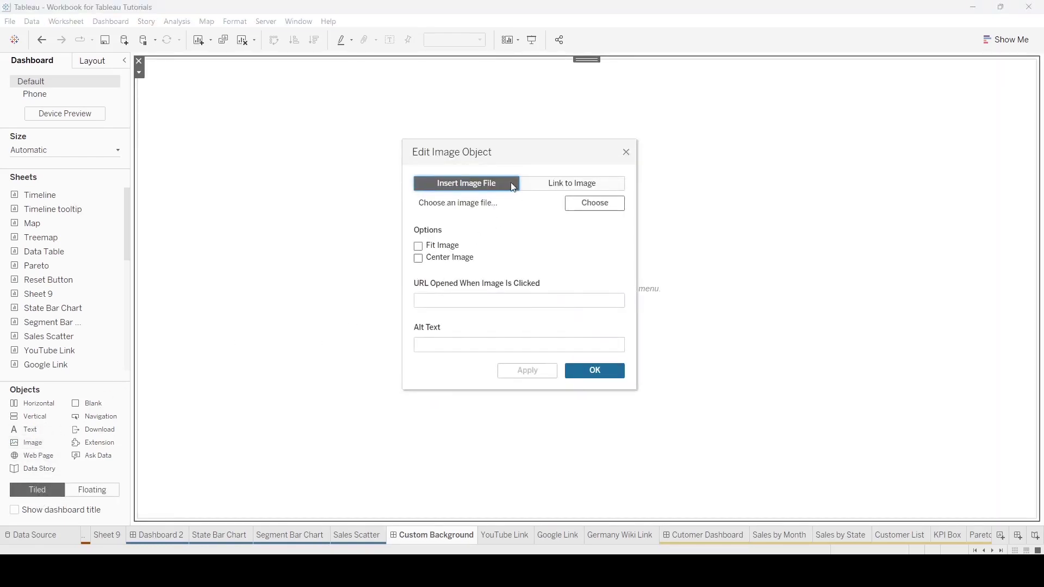
{"action": "left_click", "coordinate": [605, 207]}
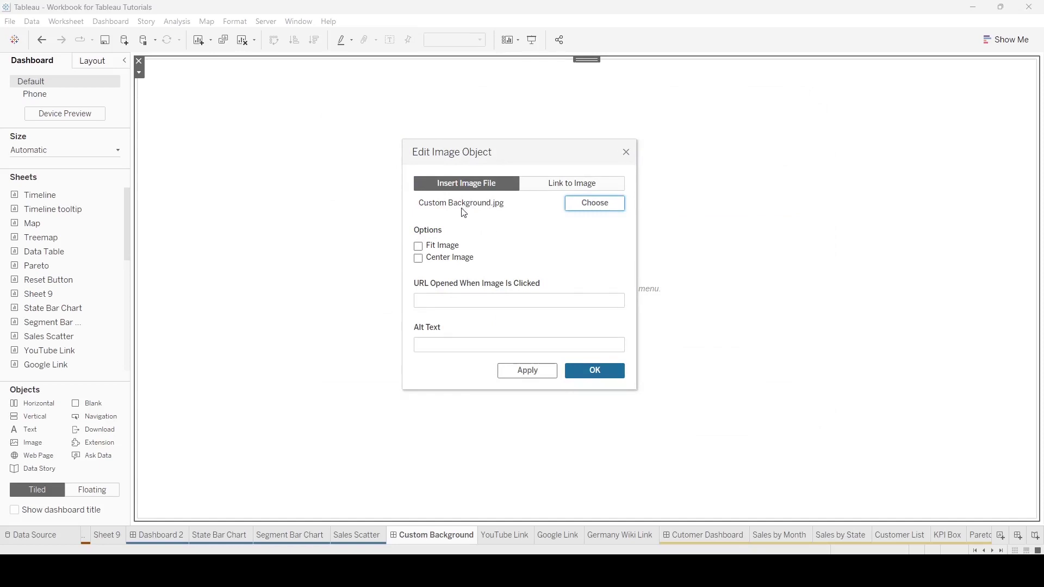
{"action": "left_click", "coordinate": [419, 248]}
{"action": "left_click", "coordinate": [548, 374]}
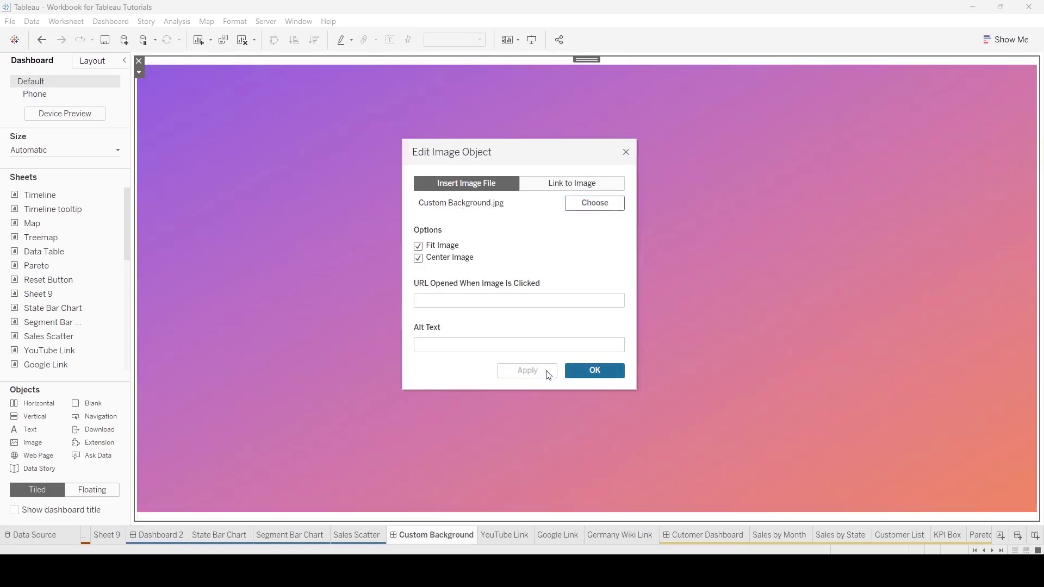
{"action": "left_click", "coordinate": [608, 368]}
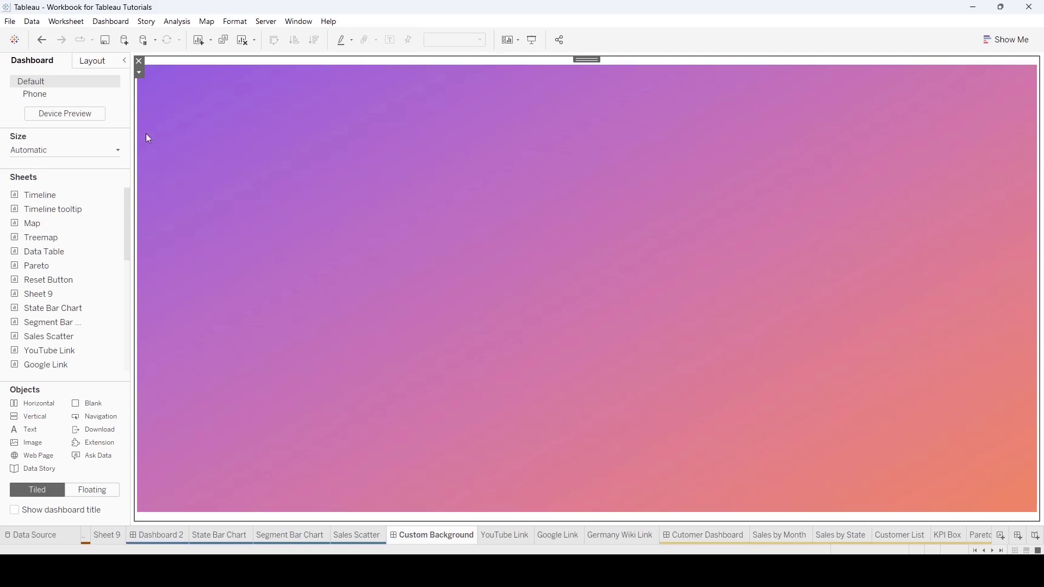
Inspect the background image's layout settings, then try and remove Horizontal and Vertical containers
{"action": "left_click", "coordinate": [91, 61]}
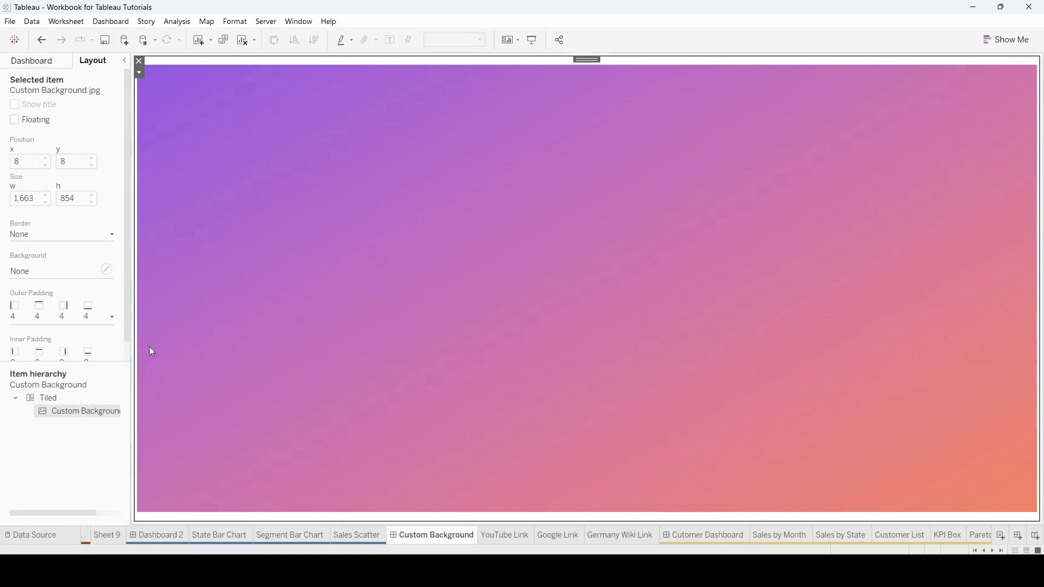
{"action": "left_click", "coordinate": [57, 61]}
{"action": "mouse_move", "coordinate": [38, 344]}
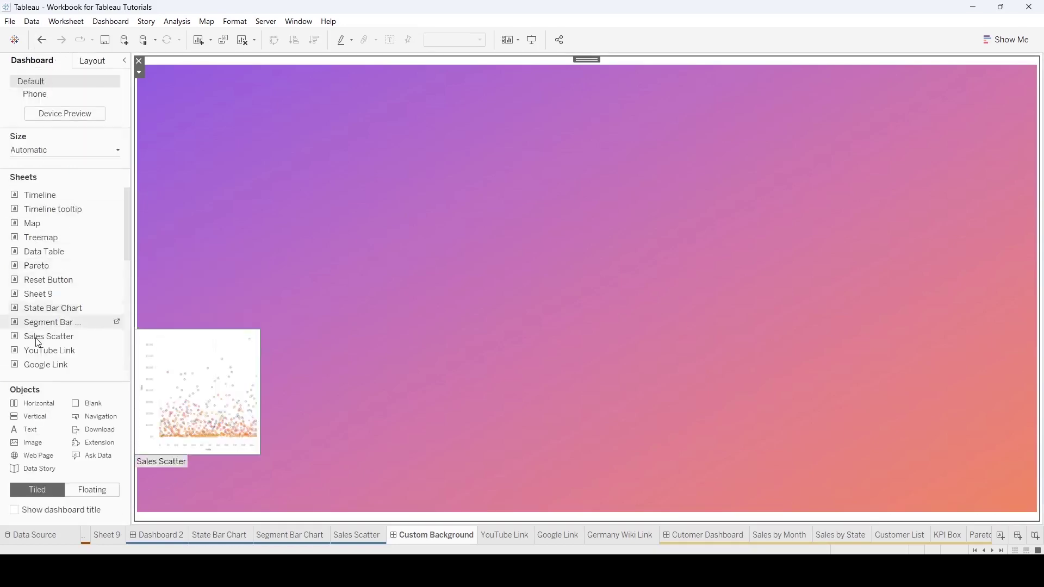
{"action": "left_click_drag", "start_coordinate": [27, 406], "coordinate": [191, 319]}
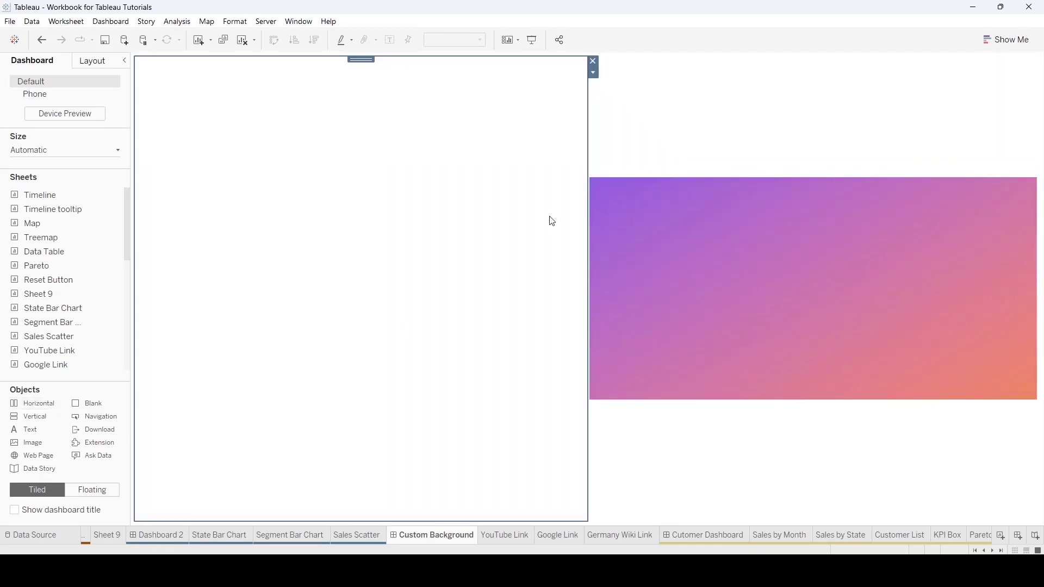
{"action": "left_click", "coordinate": [593, 61]}
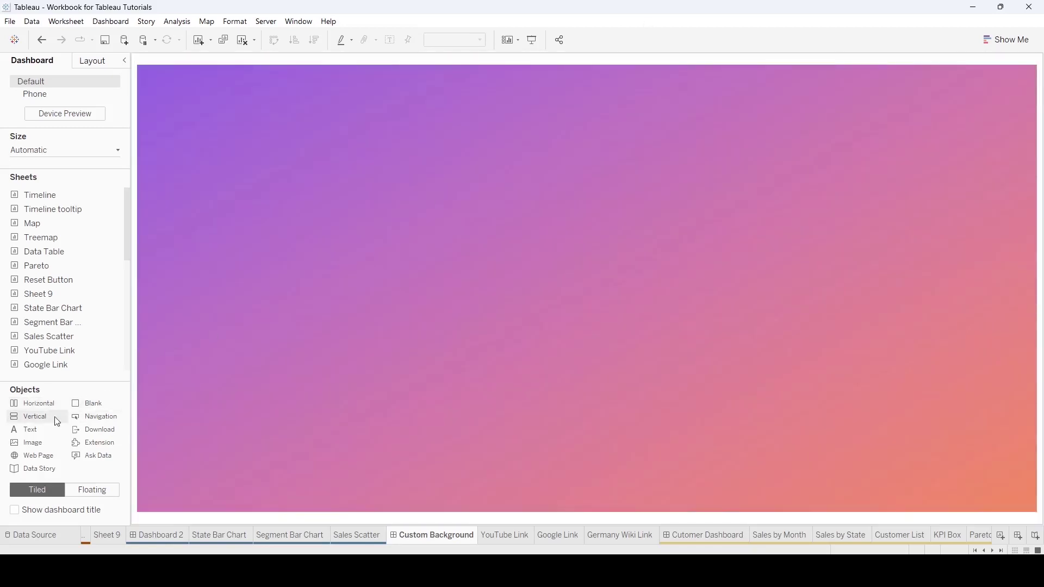
{"action": "left_click_drag", "start_coordinate": [31, 419], "coordinate": [445, 465]}
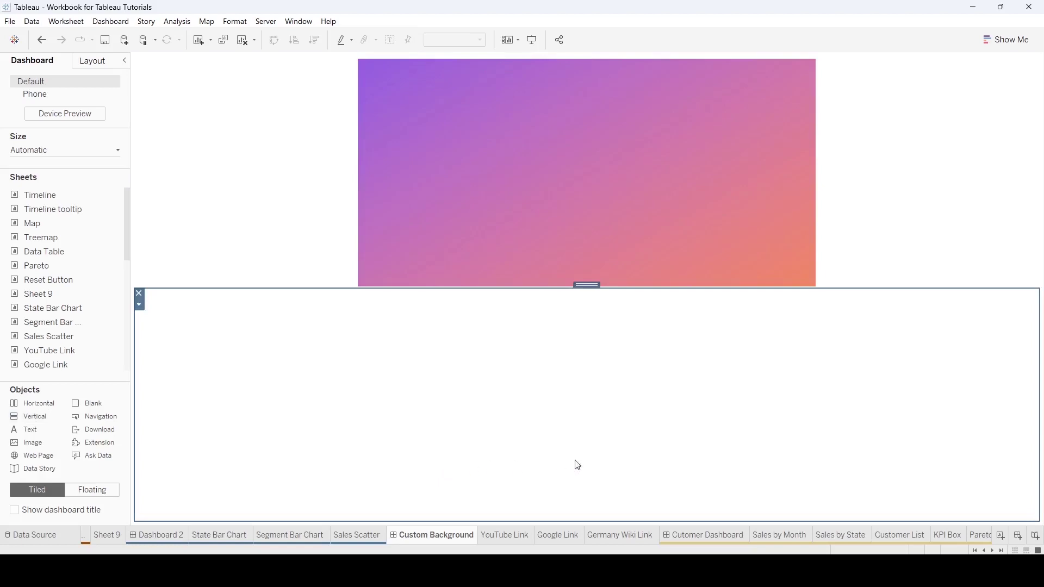
{"action": "left_click", "coordinate": [139, 294]}
Switch new dashboard objects to Floating, abandoning a trial horizontal container
{"action": "left_click", "coordinate": [103, 495]}
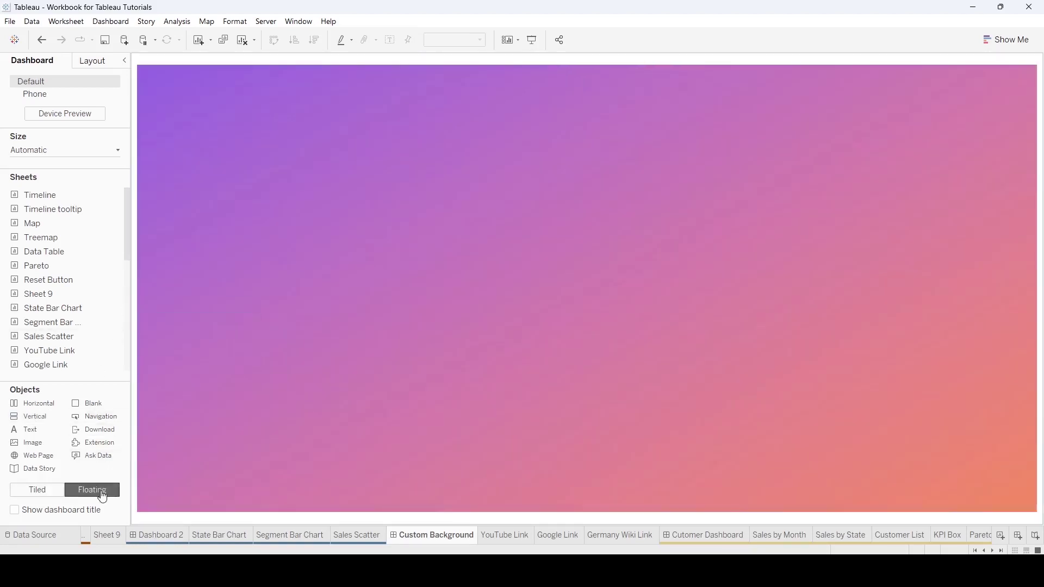
{"action": "left_click_drag", "start_coordinate": [37, 407], "coordinate": [325, 337]}
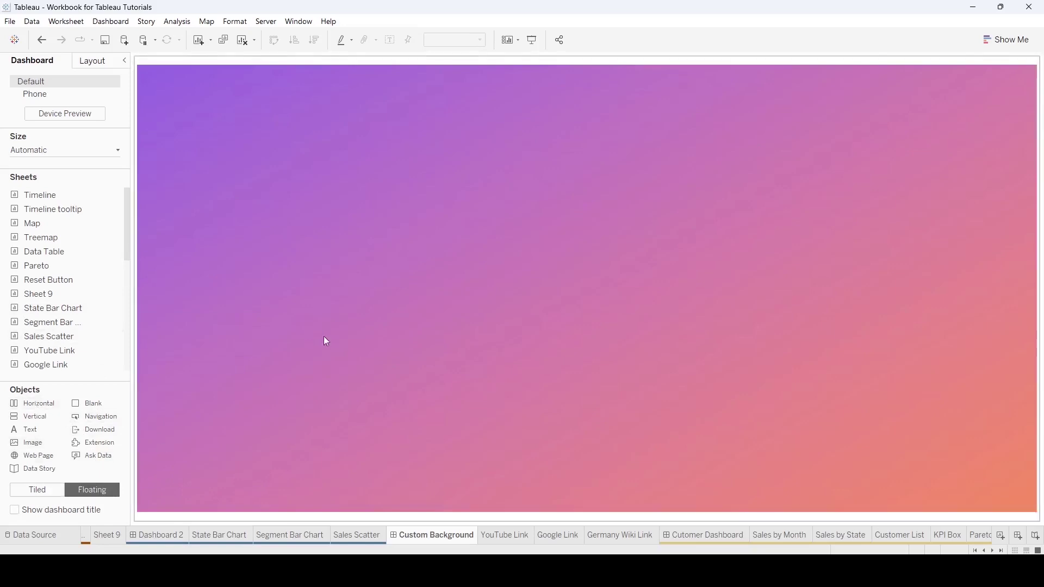
{"action": "left_click_drag", "start_coordinate": [515, 407], "coordinate": [128, 470]}
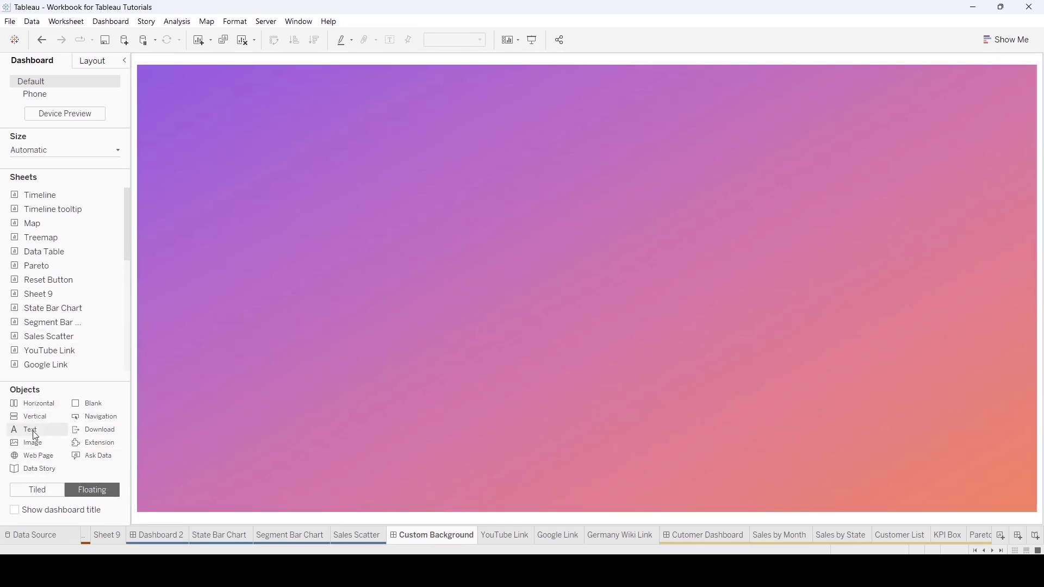
Add a text object reading 'German Gas Station Sales' in 24 pt bold, centred
{"action": "left_click_drag", "start_coordinate": [54, 420], "coordinate": [322, 119]}
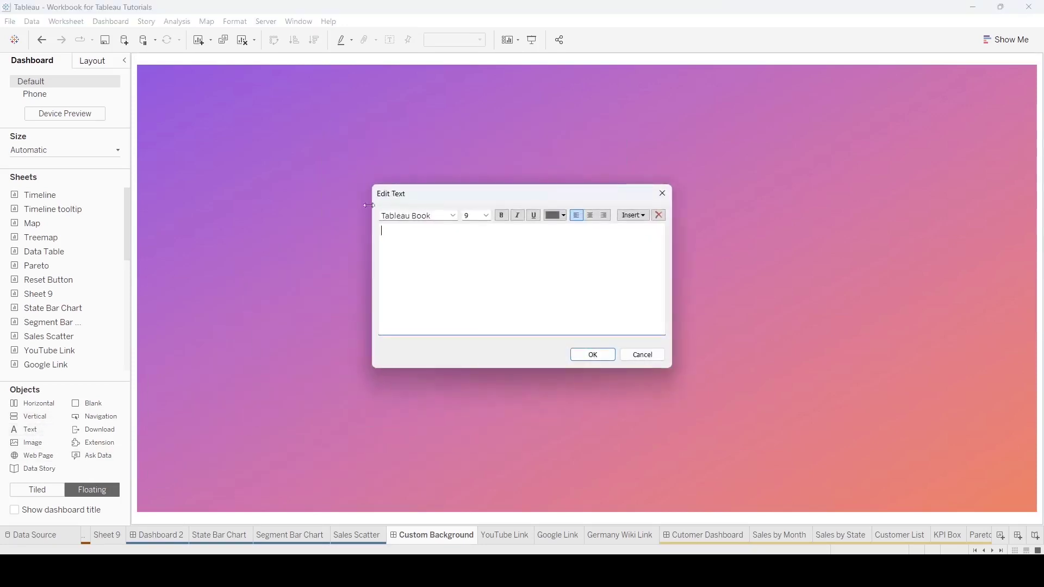
{"action": "type", "text": "German Gas Station Sales"}
{"action": "key", "text": "ctrl+a"}
{"action": "left_click", "coordinate": [486, 216]}
{"action": "left_click", "coordinate": [478, 287]}
{"action": "left_click", "coordinate": [590, 215]}
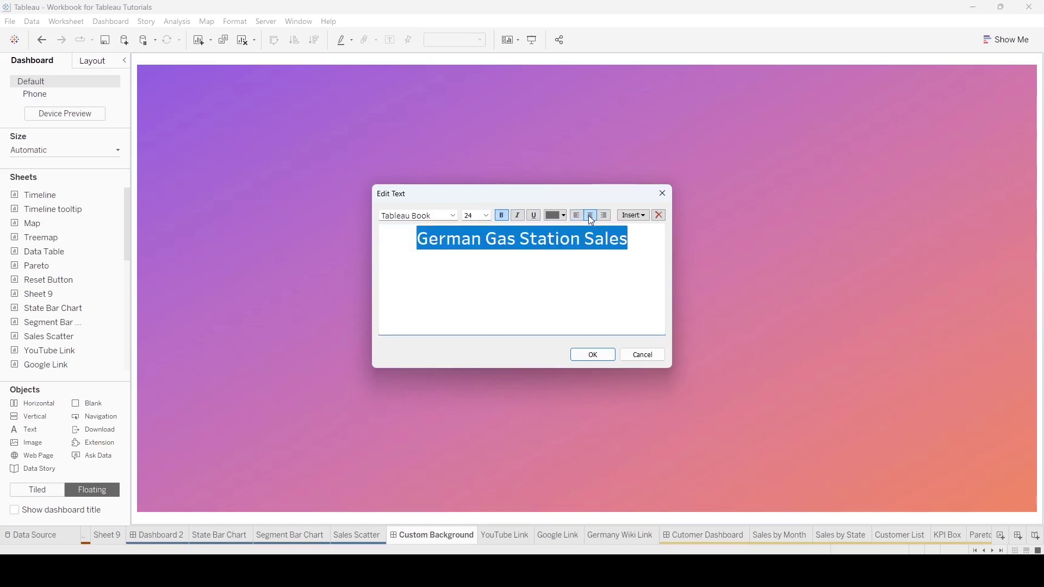
{"action": "left_click", "coordinate": [592, 354]}
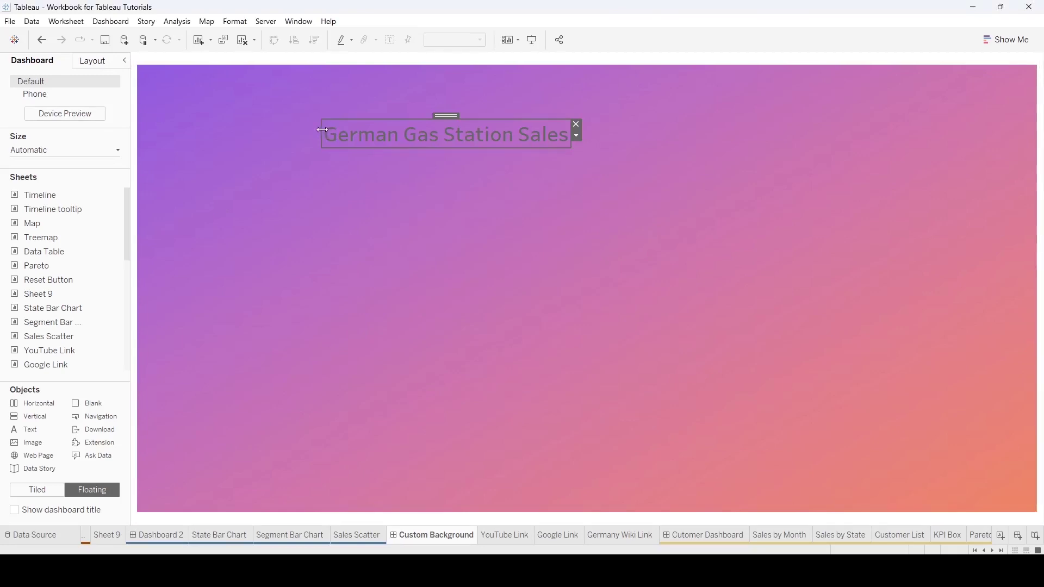
Stretch the title box to the full dashboard width and move it to the top
{"action": "left_click_drag", "start_coordinate": [324, 129], "coordinate": [137, 125]}
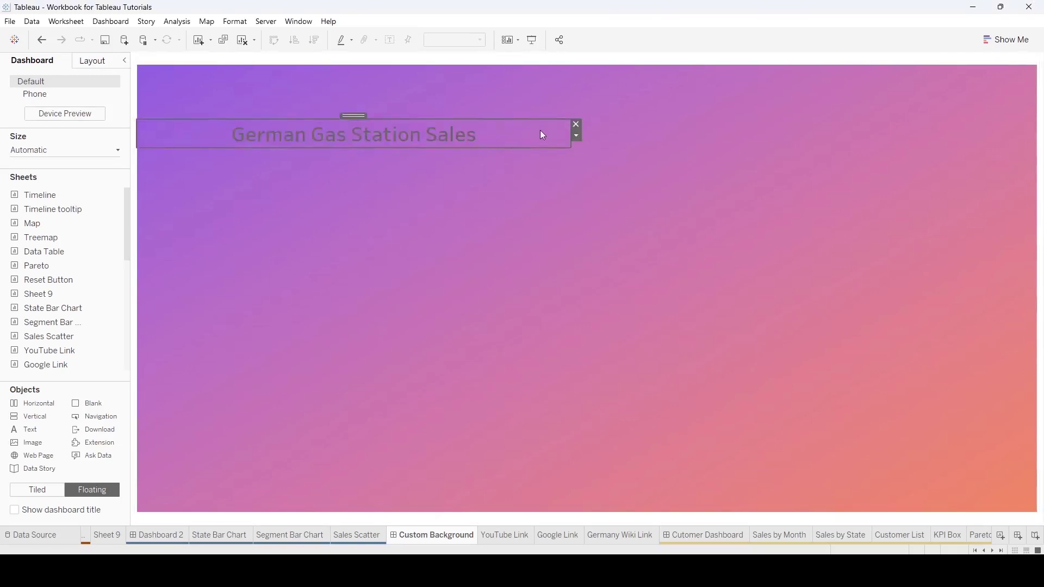
{"action": "left_click_drag", "start_coordinate": [570, 134], "coordinate": [1037, 134]}
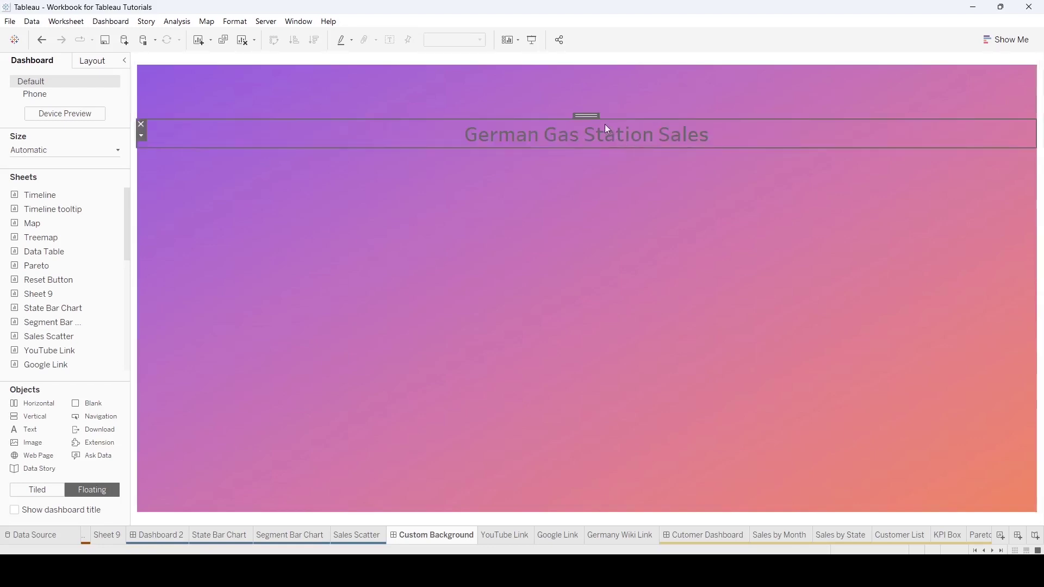
{"action": "left_click_drag", "start_coordinate": [586, 115], "coordinate": [586, 59]}
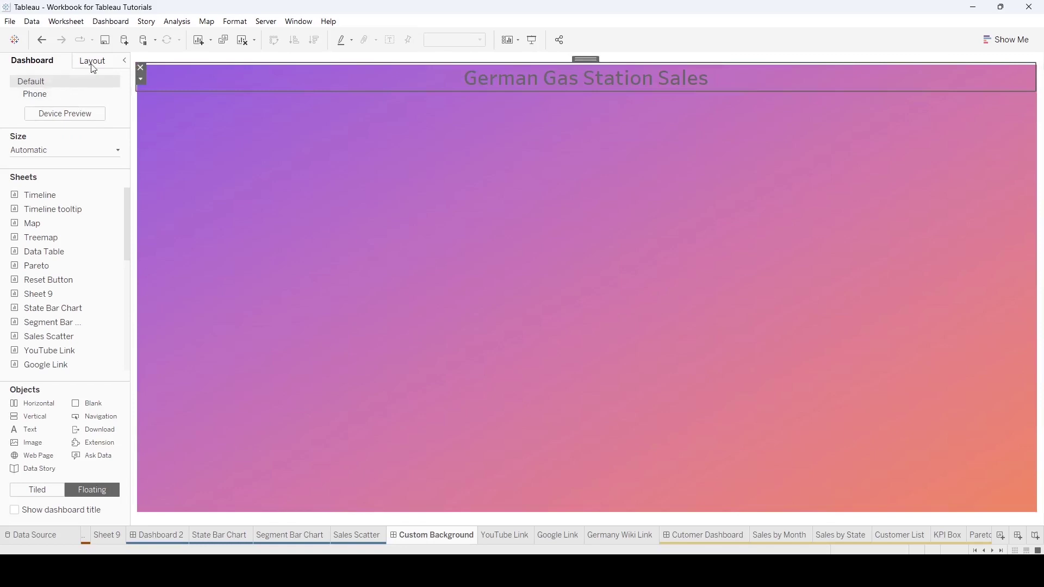
Give the title a light beige background and resize the title box
{"action": "left_click", "coordinate": [94, 65]}
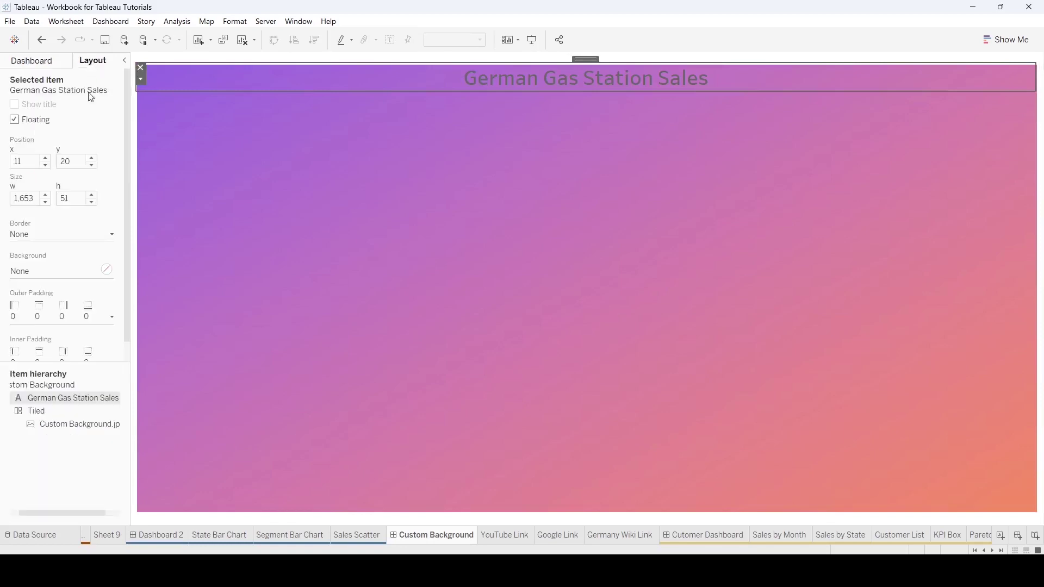
{"action": "left_click", "coordinate": [107, 270]}
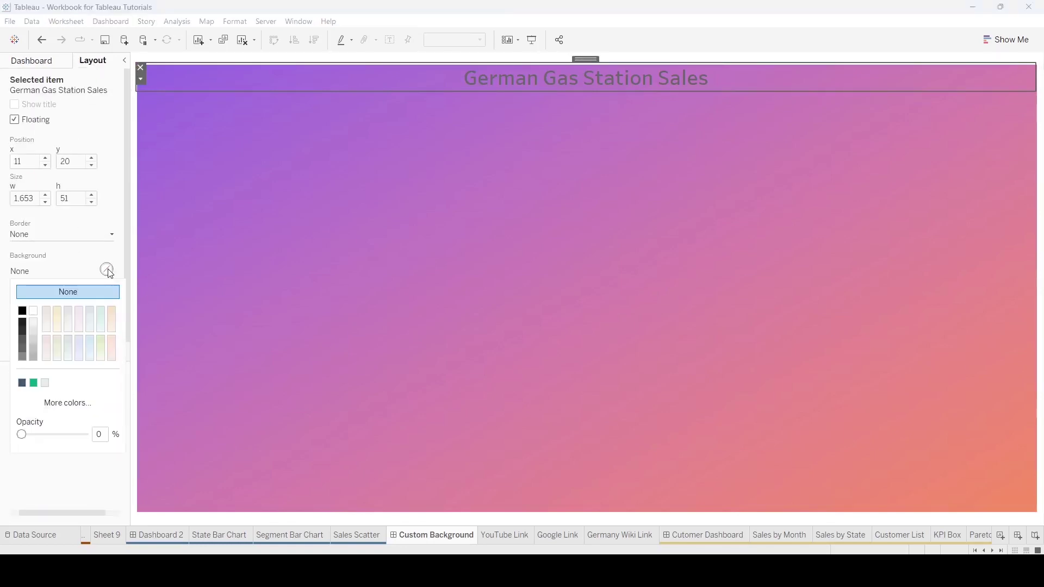
{"action": "left_click", "coordinate": [59, 352]}
{"action": "left_click", "coordinate": [174, 327]}
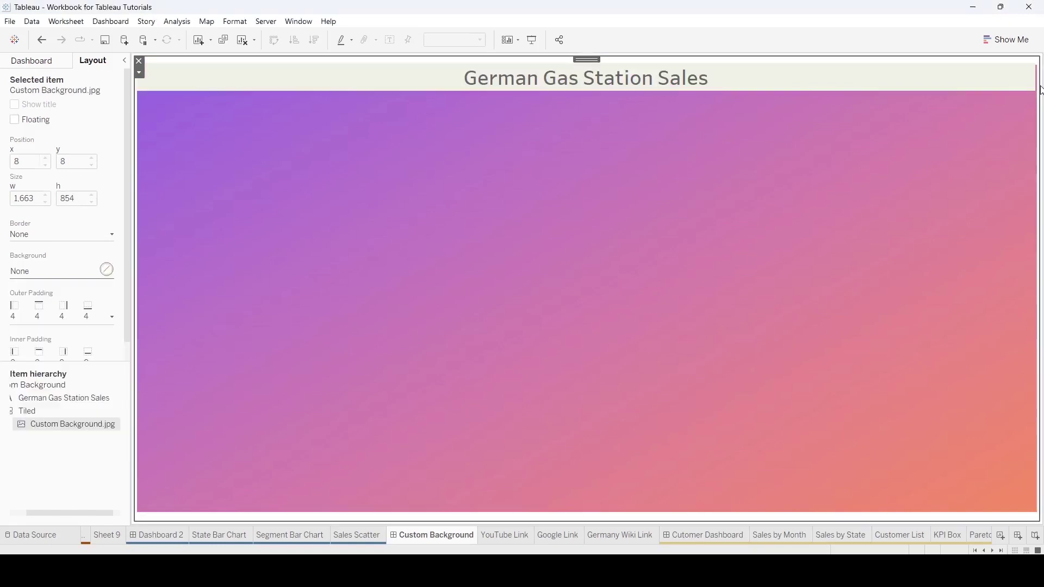
{"action": "left_click", "coordinate": [976, 83]}
{"action": "left_click_drag", "start_coordinate": [1037, 82], "coordinate": [906, 133]}
Set the background image's outer padding to 0 on every side
{"action": "left_click", "coordinate": [801, 146]}
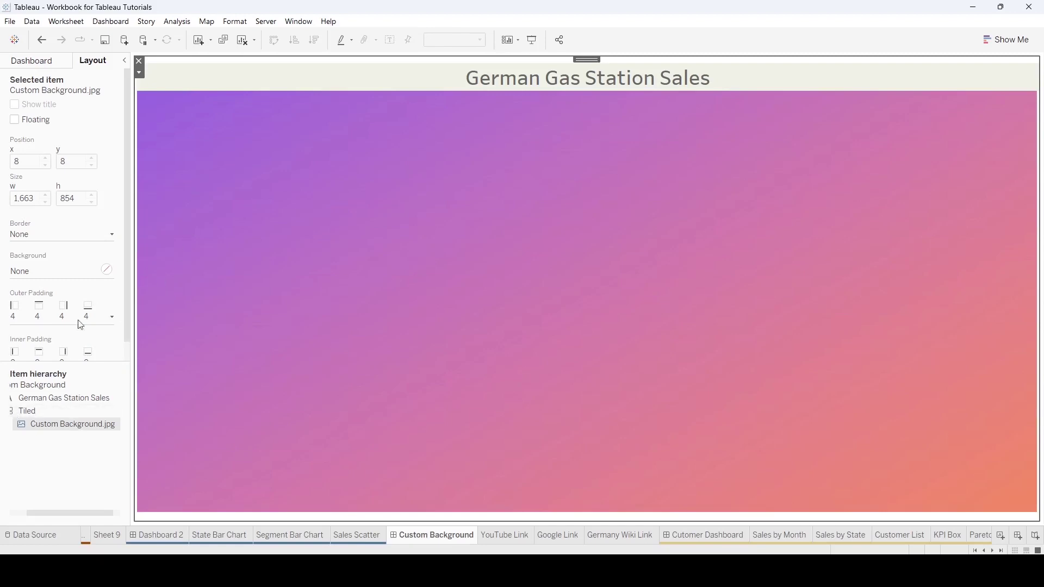
{"action": "left_click", "coordinate": [112, 318]}
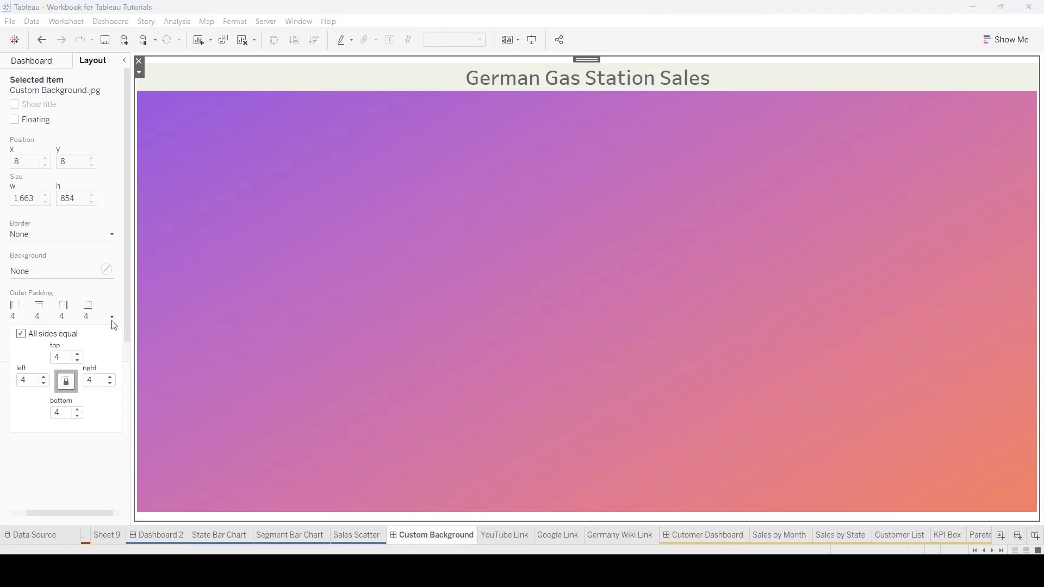
{"action": "double_click", "coordinate": [60, 357]}
{"action": "type", "text": "0"}
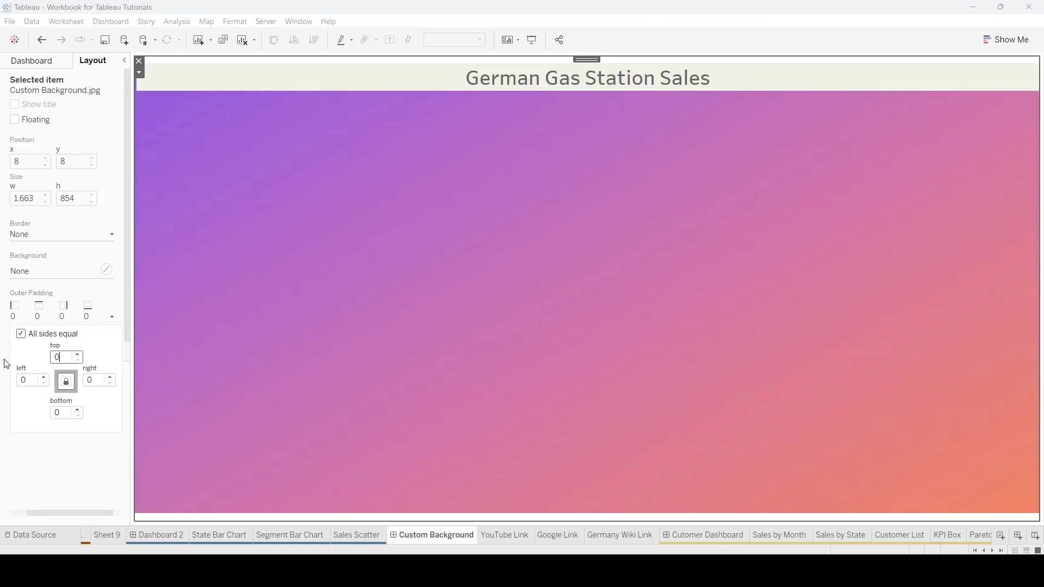
{"action": "left_click", "coordinate": [217, 246]}
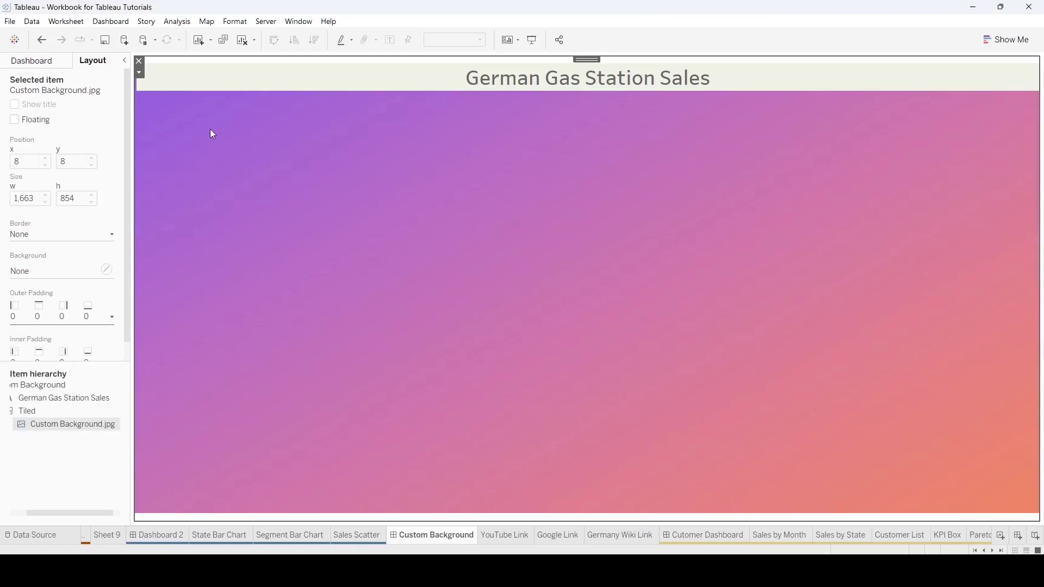
{"action": "left_click", "coordinate": [151, 76]}
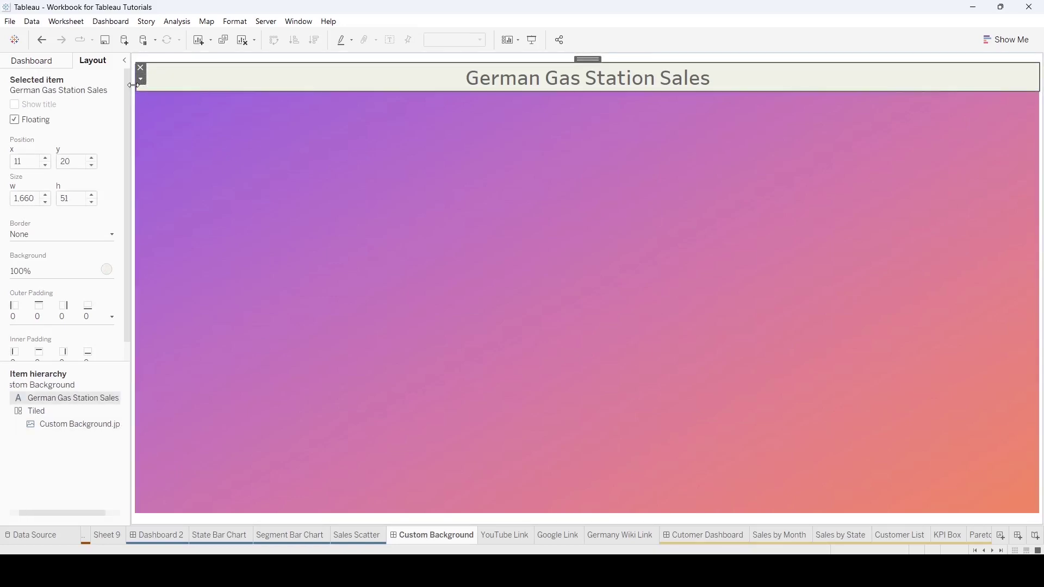
{"action": "left_click", "coordinate": [163, 136]}
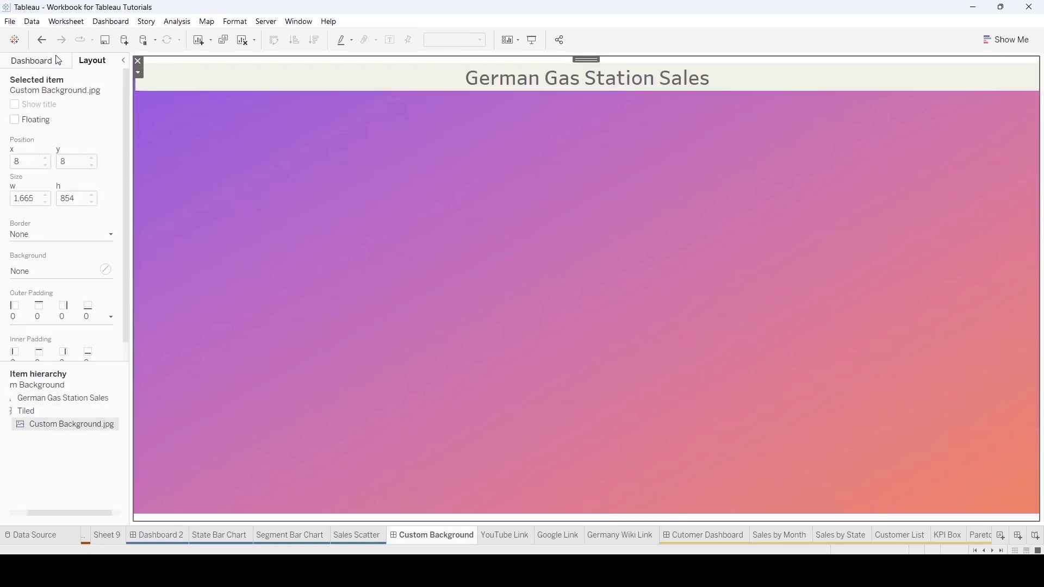
{"action": "left_click", "coordinate": [33, 60]}
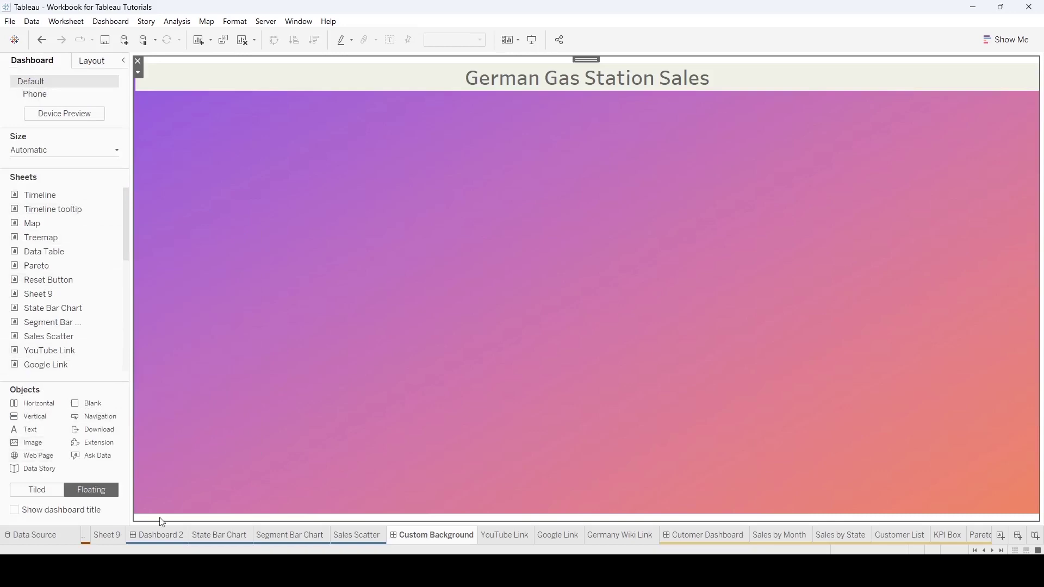
Check the reference dashboard, then place State Bar Chart floating and enlarge it down the left side
{"action": "left_click", "coordinate": [168, 537]}
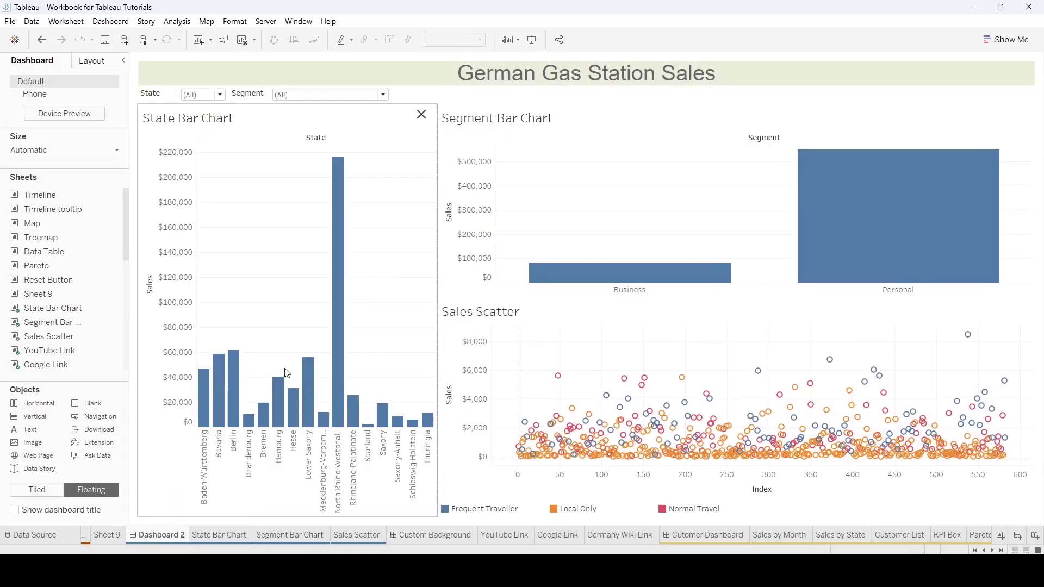
{"action": "left_click", "coordinate": [436, 539]}
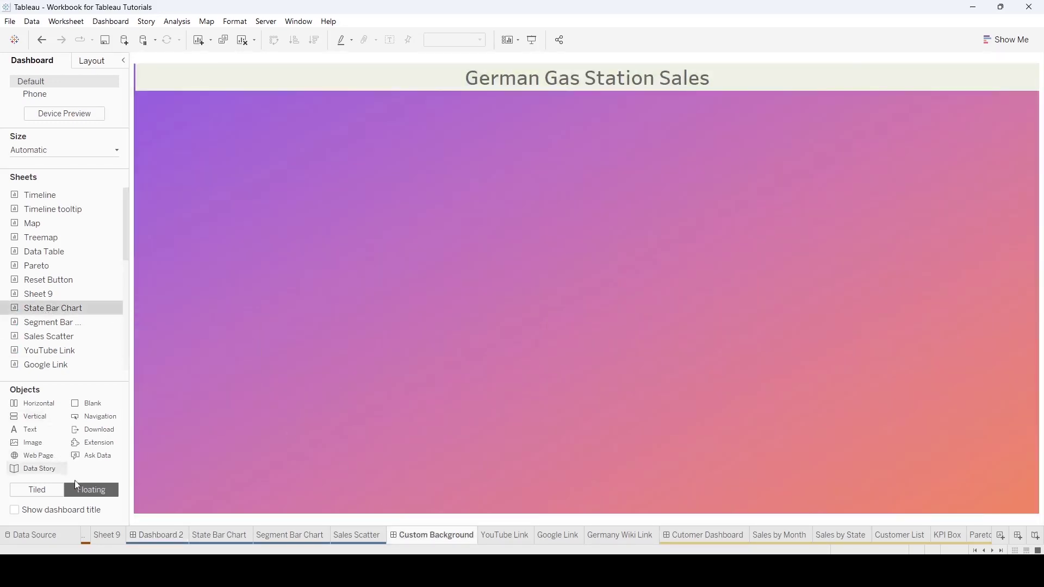
{"action": "left_click_drag", "start_coordinate": [94, 269], "coordinate": [142, 100]}
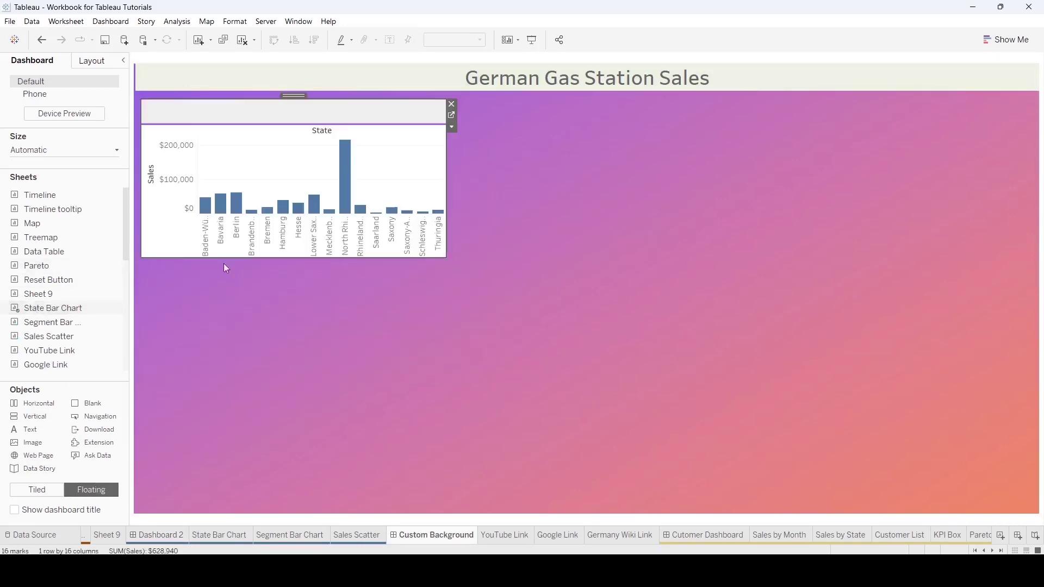
{"action": "left_click_drag", "start_coordinate": [447, 257], "coordinate": [449, 504]}
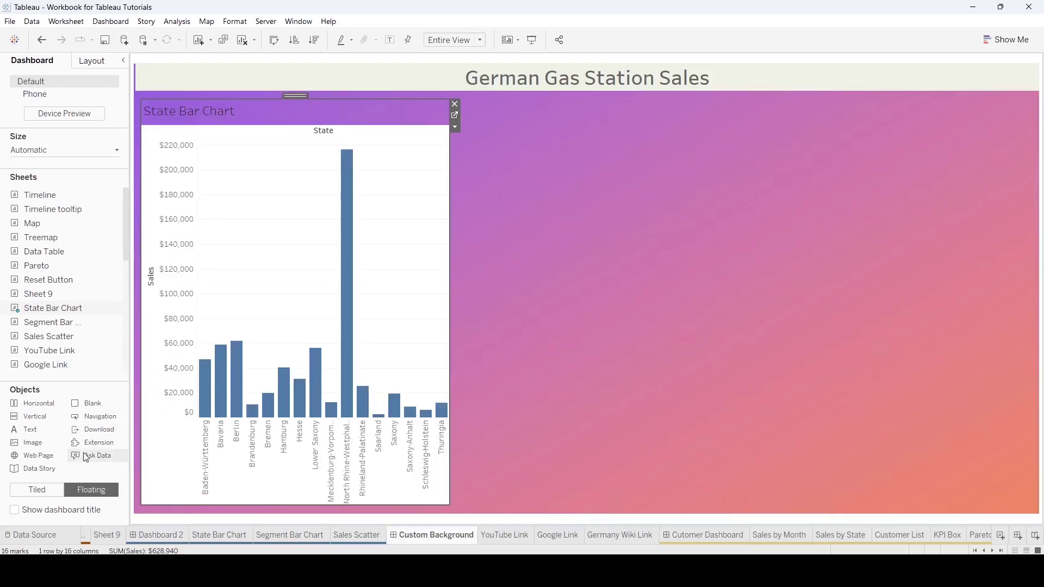
{"action": "left_click", "coordinate": [56, 413]}
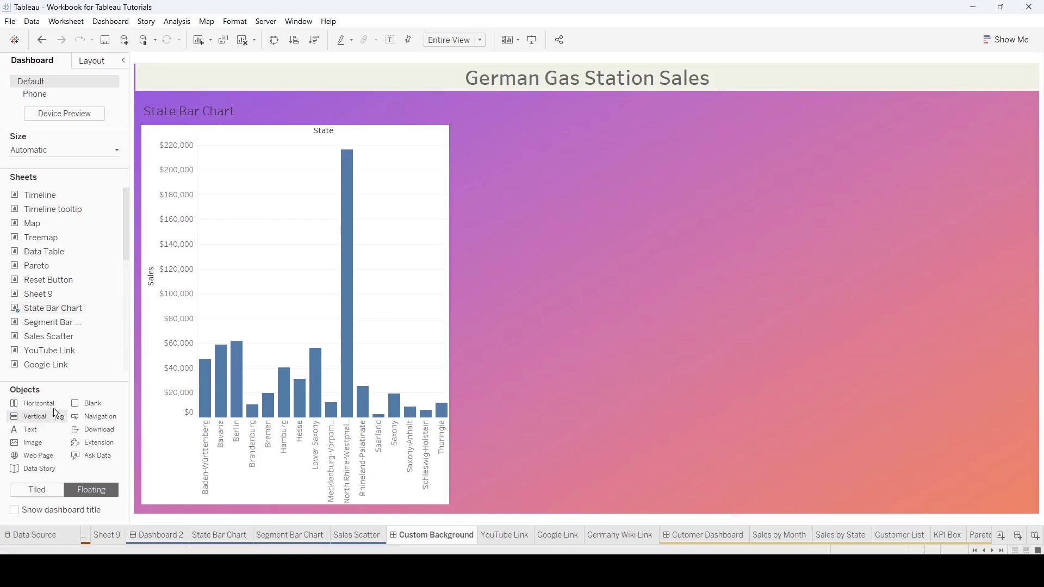
Add a vertical container on the right holding Segment Bar Chart above Sales Scatter
{"action": "left_click_drag", "start_coordinate": [56, 413], "coordinate": [461, 127]}
{"action": "left_click_drag", "start_coordinate": [764, 283], "coordinate": [1019, 506]}
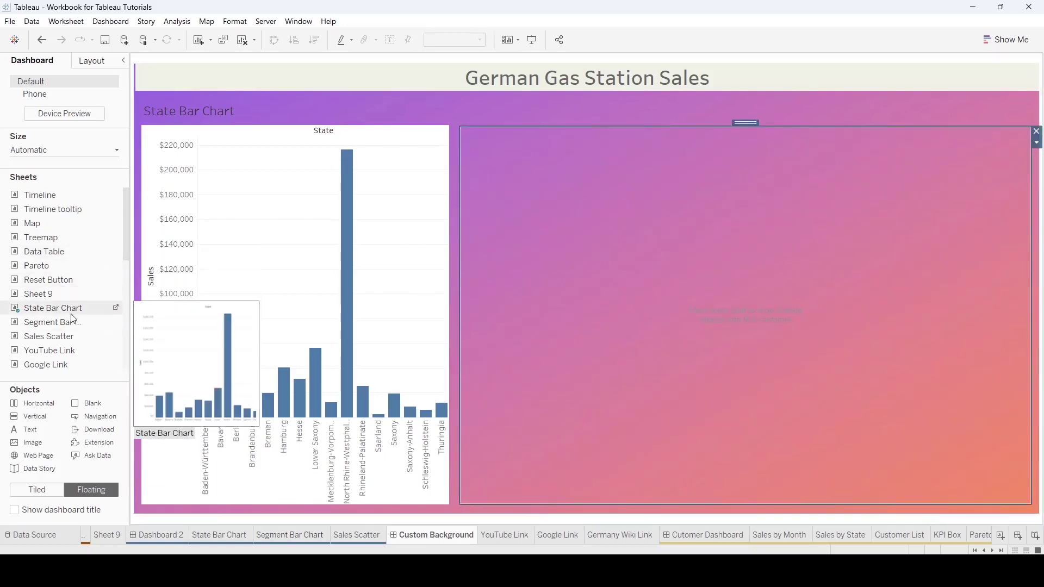
{"action": "left_click_drag", "start_coordinate": [70, 326], "coordinate": [572, 224]}
{"action": "key", "text": "shift"}
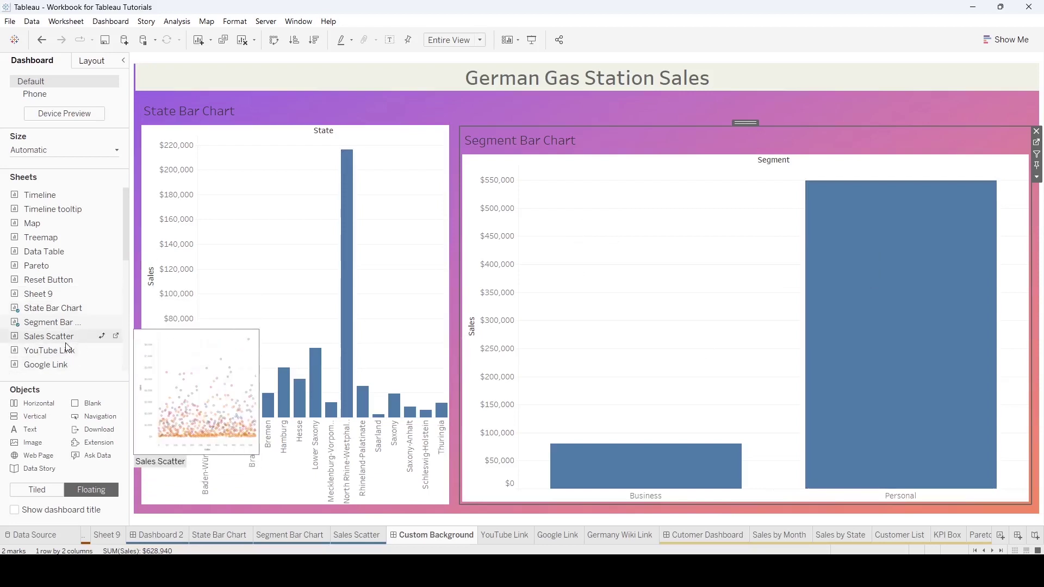
{"action": "left_click_drag", "start_coordinate": [60, 343], "coordinate": [553, 300]}
{"action": "left_click_drag", "start_coordinate": [615, 341], "coordinate": [705, 399]}
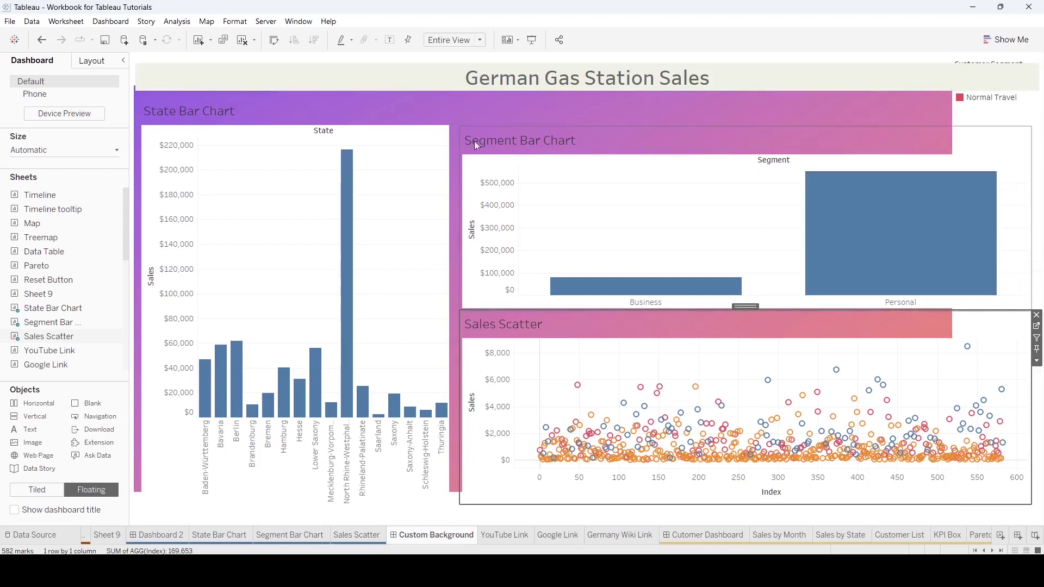
Make the Customer Segment legend floating via the item hierarchy and drag it onto Sales Scatter
{"action": "left_click", "coordinate": [88, 61]}
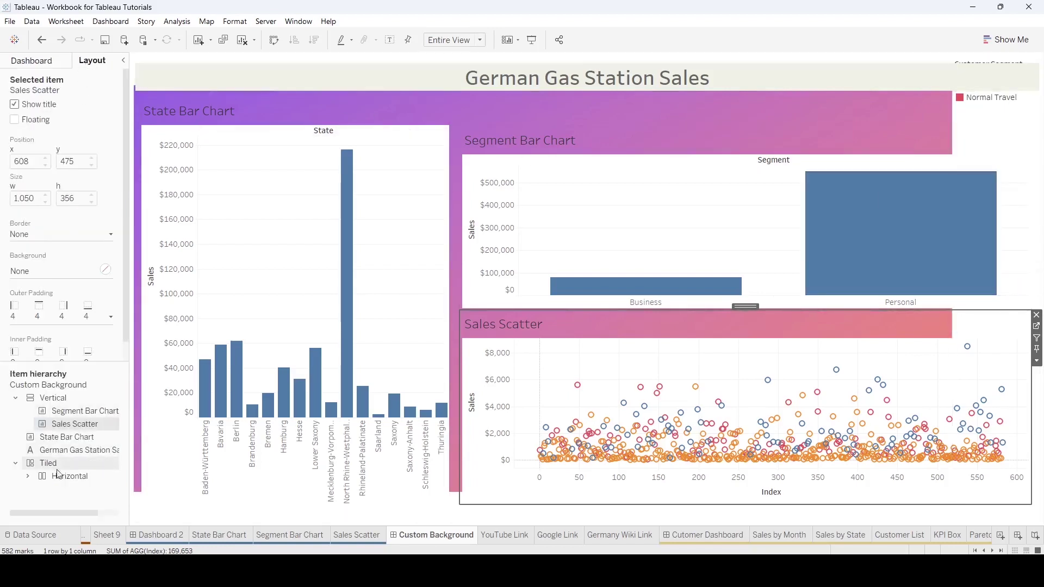
{"action": "left_click", "coordinate": [41, 512]}
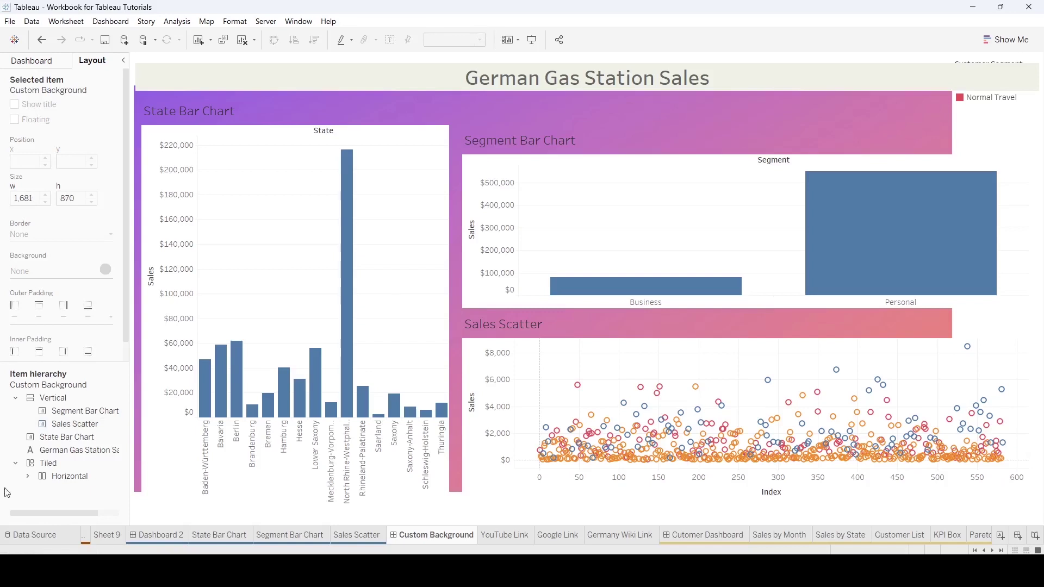
{"action": "left_click", "coordinate": [30, 478]}
{"action": "left_click", "coordinate": [41, 502]}
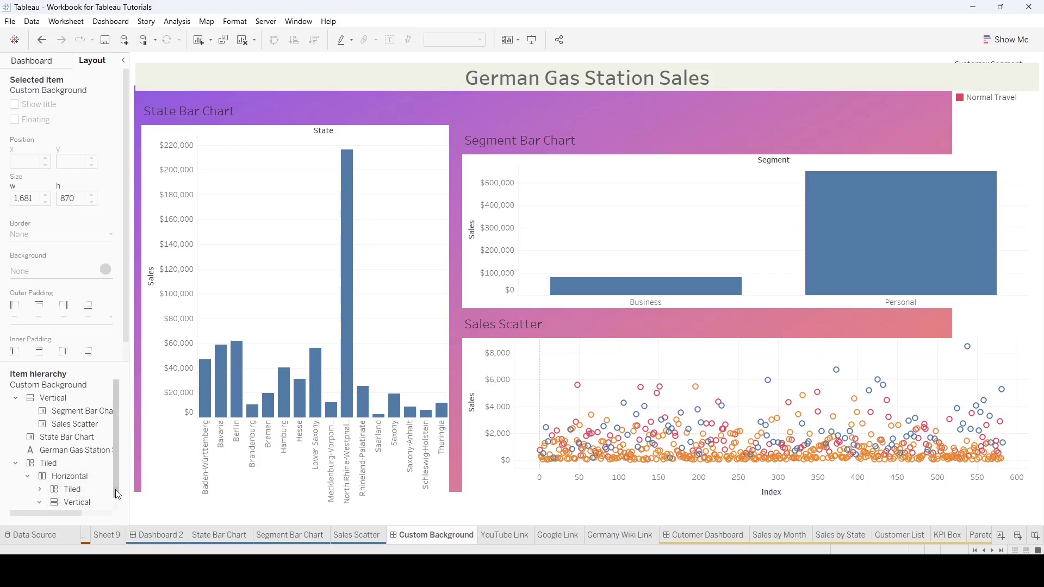
{"action": "left_click_drag", "start_coordinate": [118, 495], "coordinate": [117, 524]}
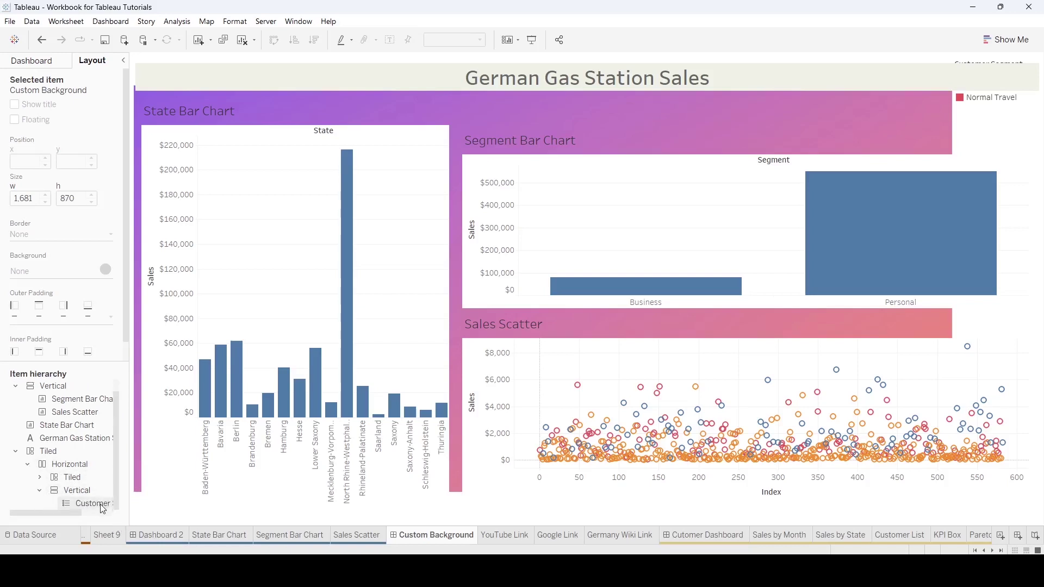
{"action": "left_click", "coordinate": [100, 505]}
{"action": "scroll", "coordinate": [101, 509], "scroll_direction": "right", "scroll_amount": 2}
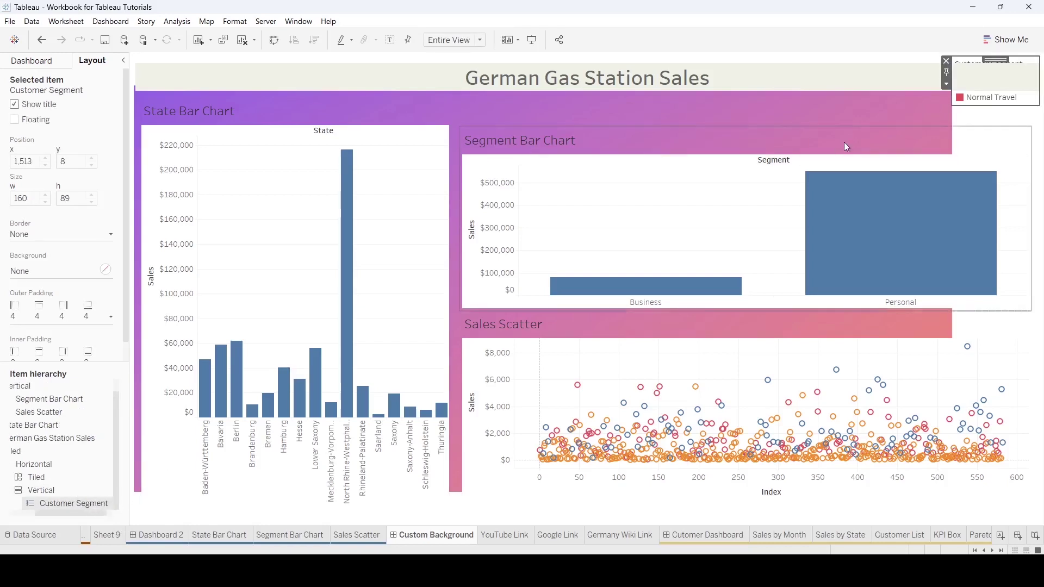
{"action": "left_click", "coordinate": [947, 84]}
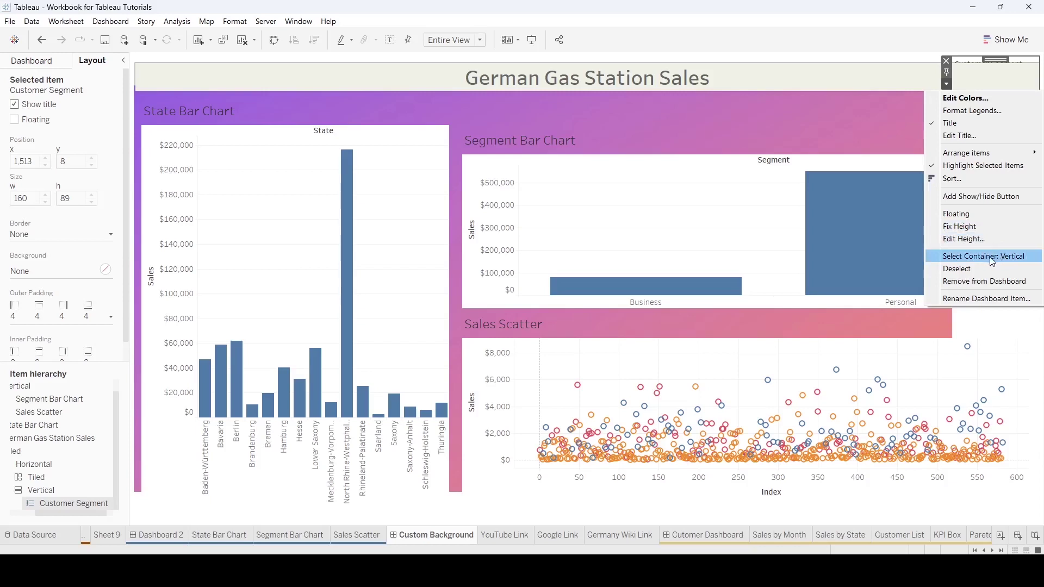
{"action": "left_click", "coordinate": [998, 214]}
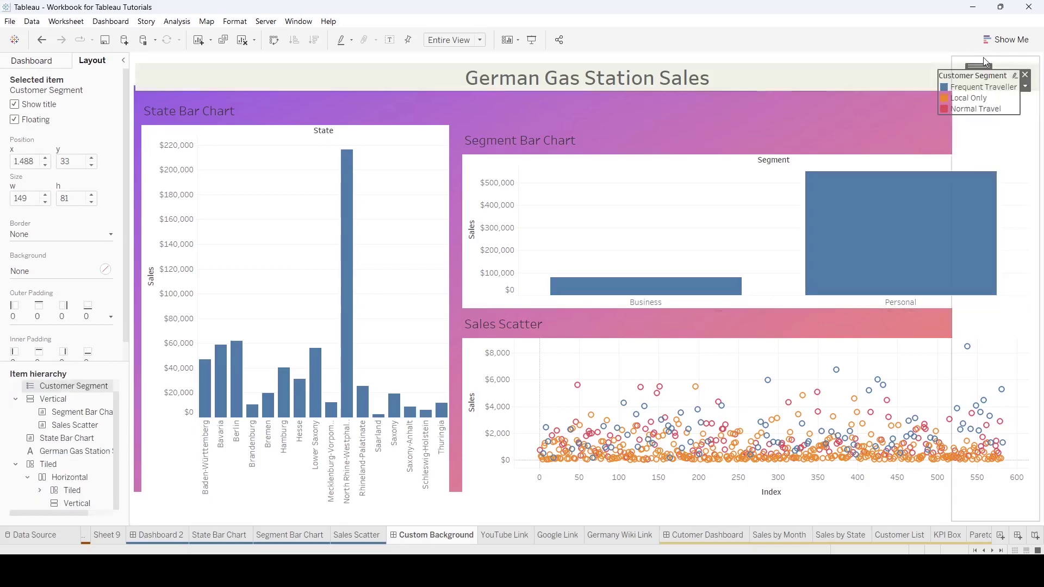
{"action": "left_click_drag", "start_coordinate": [979, 66], "coordinate": [617, 321]}
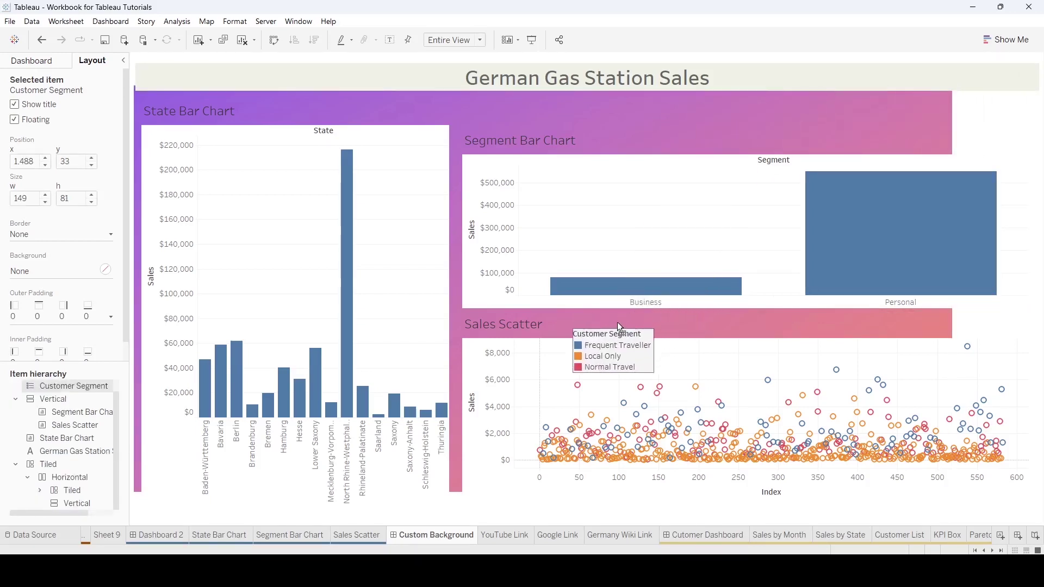
Remove the Tiled and Horizontal containers and delete the empty right-side Vertical container
{"action": "right_click", "coordinate": [45, 465]}
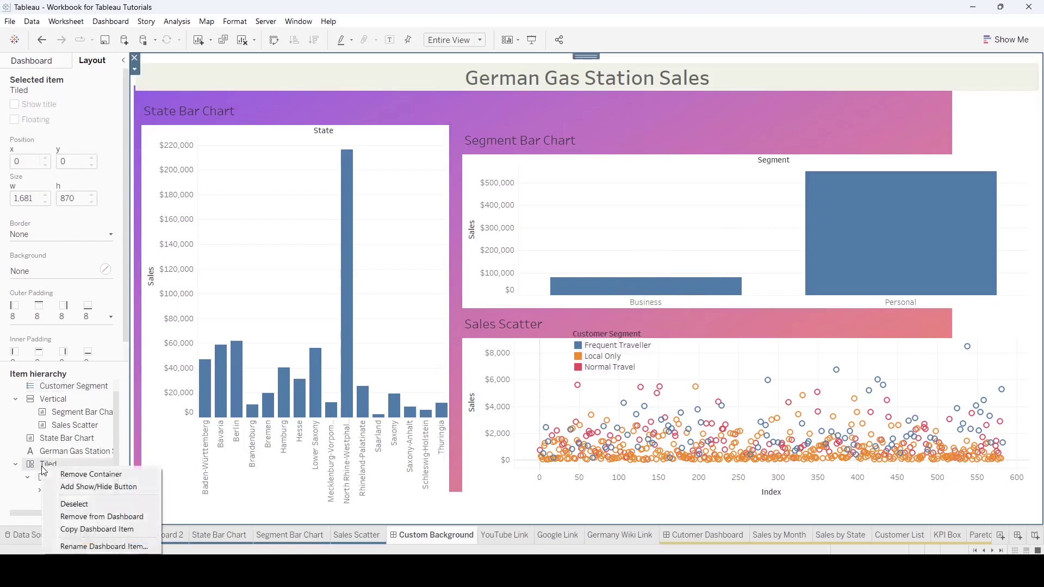
{"action": "left_click", "coordinate": [80, 474]}
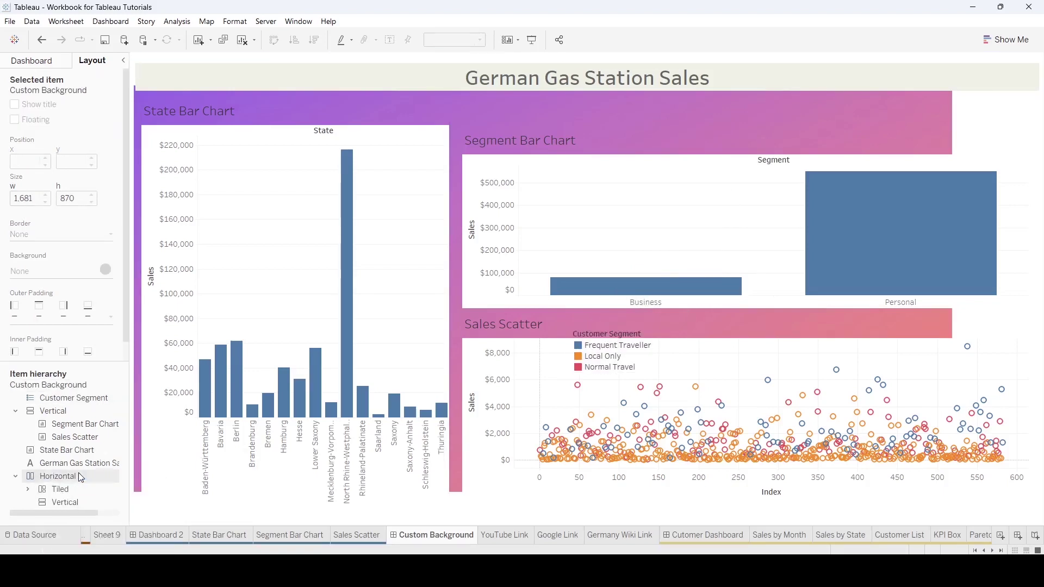
{"action": "left_click", "coordinate": [54, 478]}
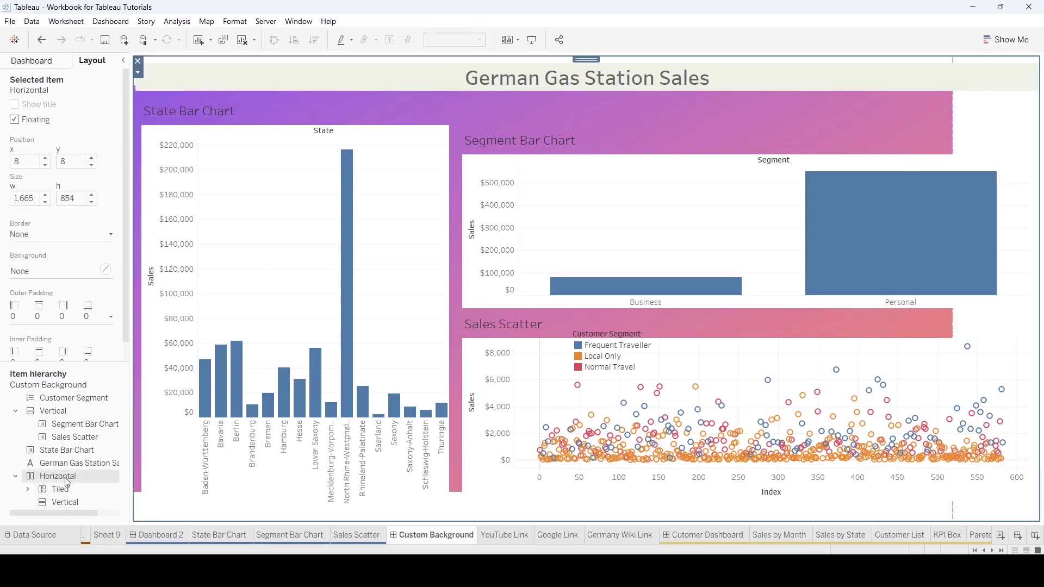
{"action": "right_click", "coordinate": [65, 477]}
{"action": "left_click", "coordinate": [122, 355]}
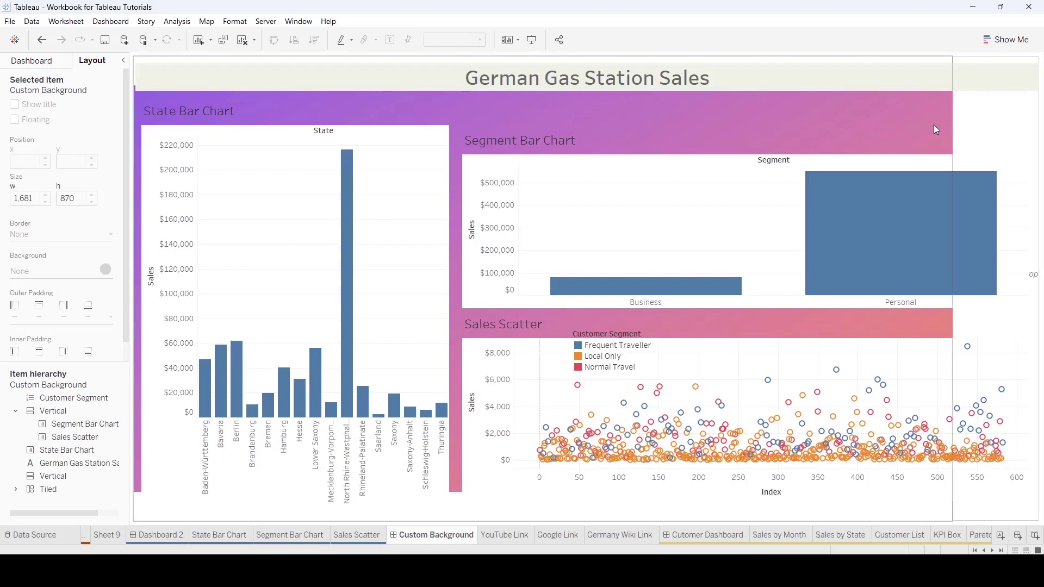
{"action": "left_click", "coordinate": [16, 490]}
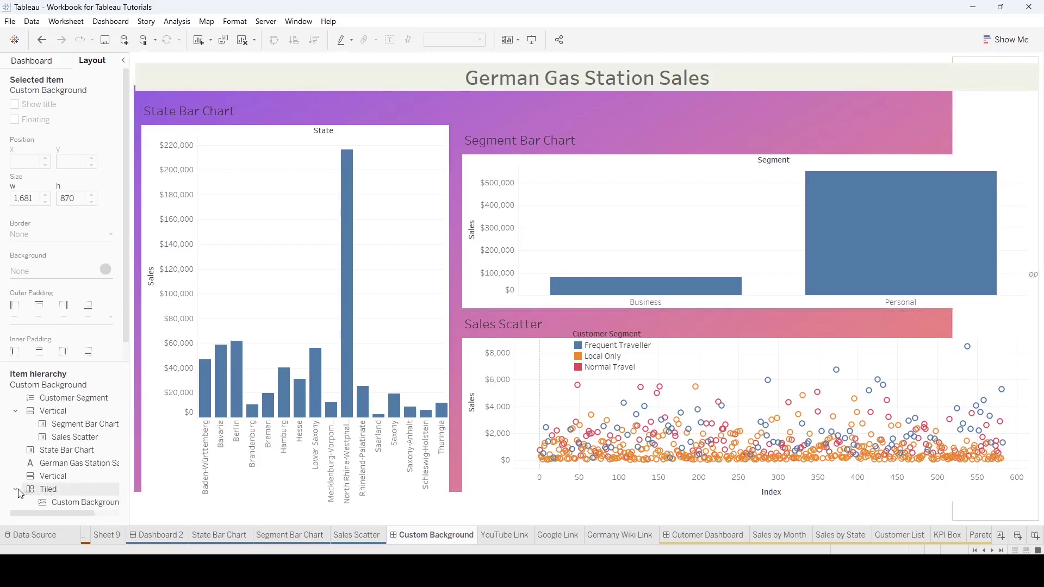
{"action": "left_click", "coordinate": [49, 477]}
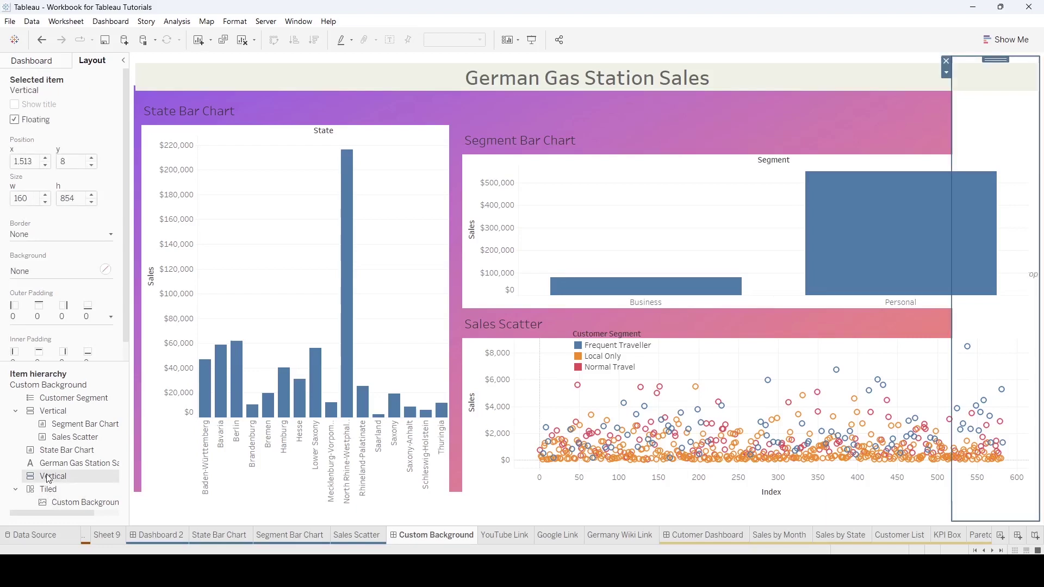
{"action": "left_click", "coordinate": [947, 63]}
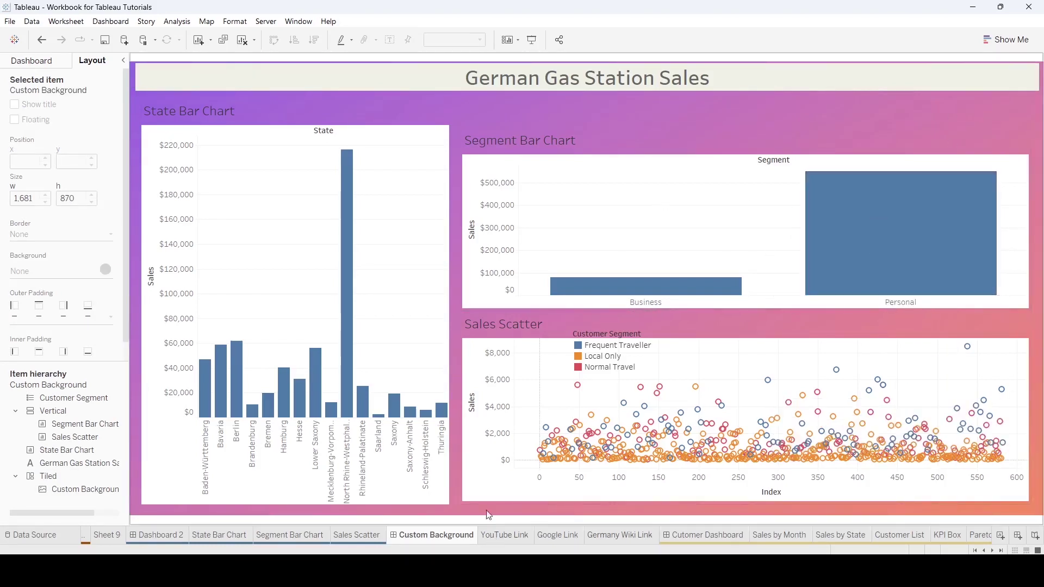
Move the floating Customer Segment legend to the top-right corner of the scatter chart
{"action": "left_click", "coordinate": [599, 336]}
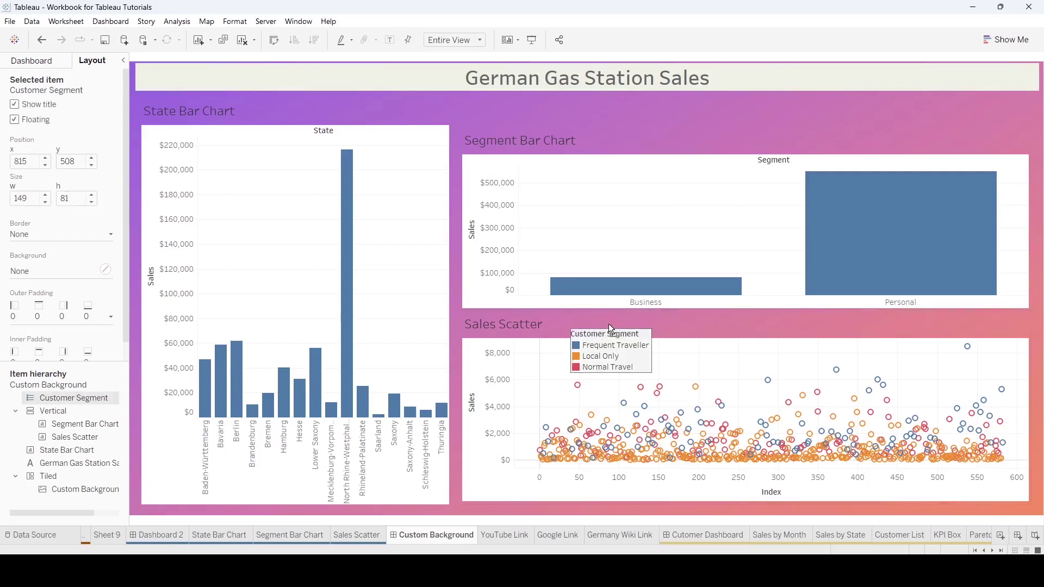
{"action": "left_click_drag", "start_coordinate": [609, 324], "coordinate": [989, 336]}
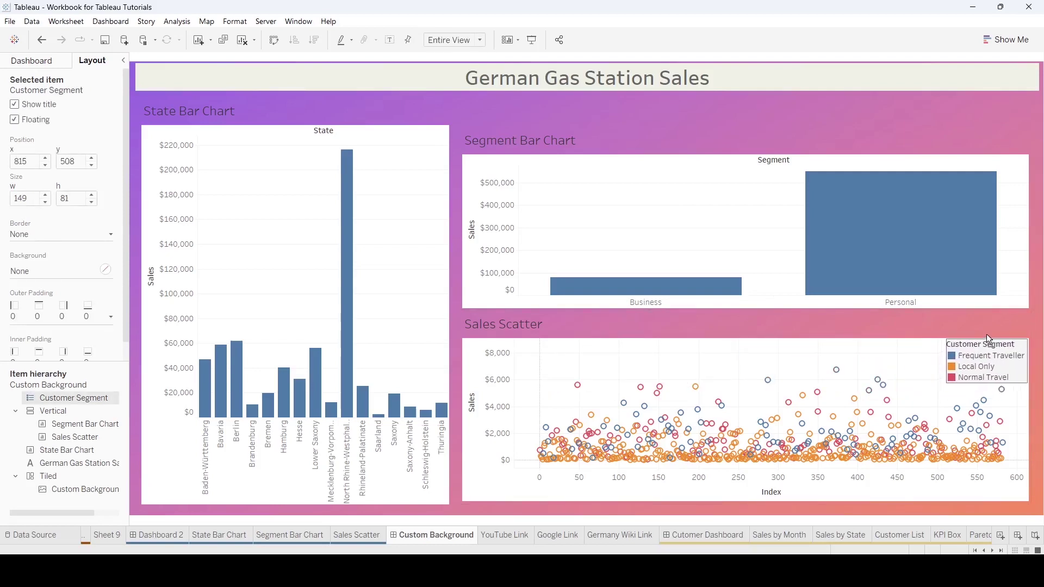
{"action": "left_click", "coordinate": [864, 359]}
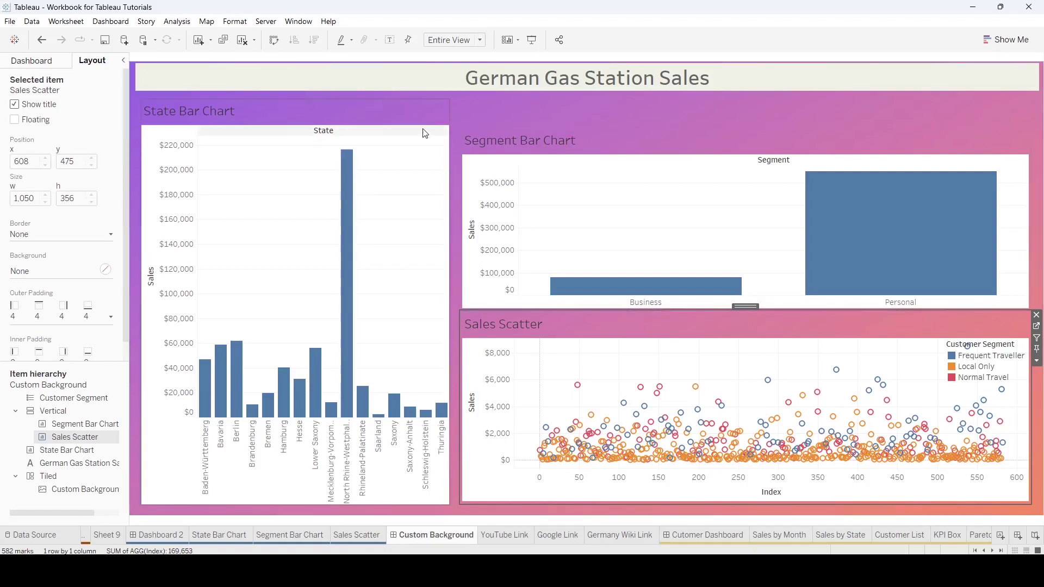
Give the State Bar Chart a solid white background at 100% opacity
{"action": "left_click", "coordinate": [426, 111]}
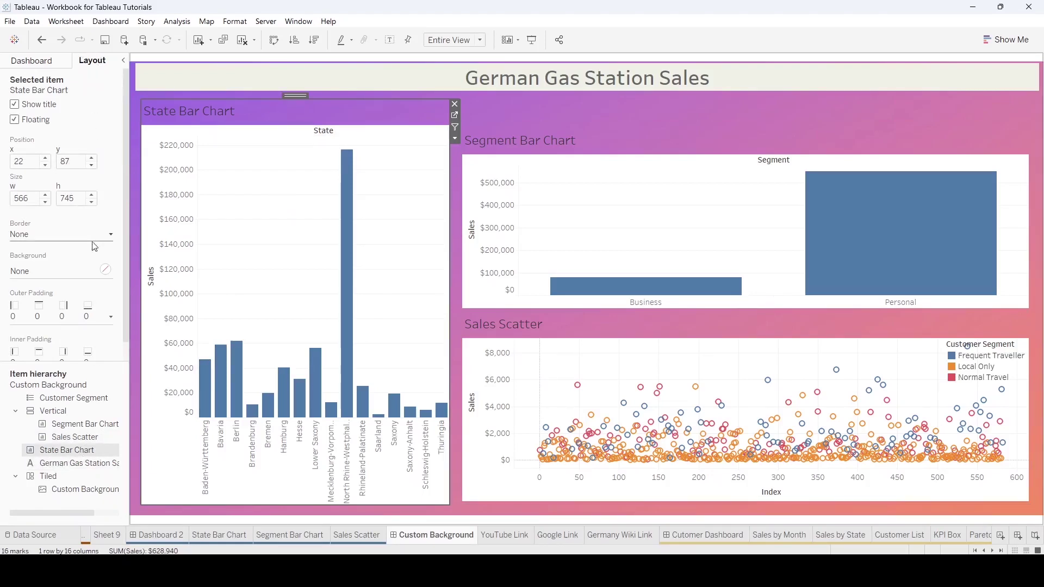
{"action": "left_click", "coordinate": [106, 272]}
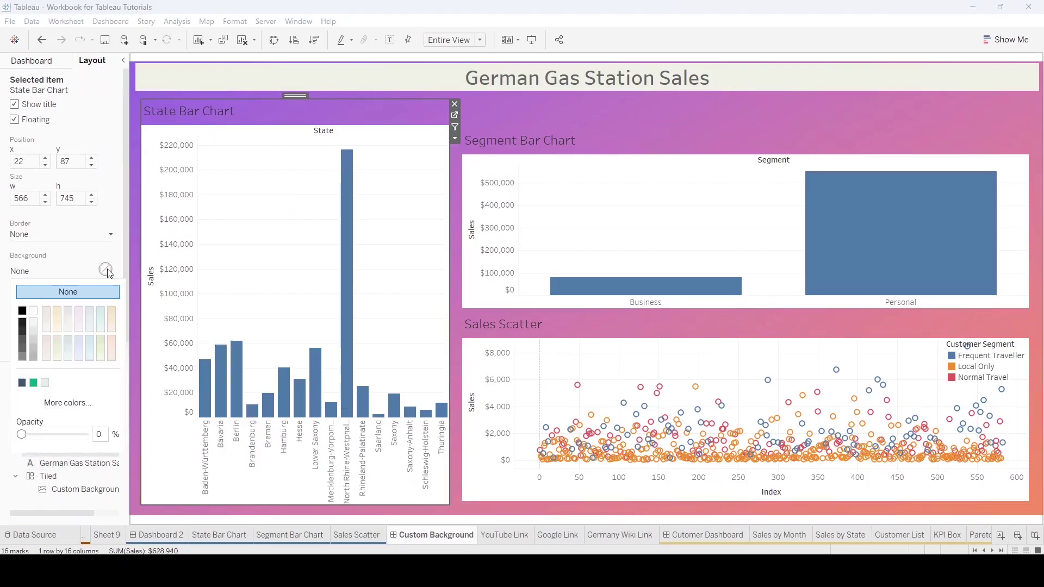
{"action": "left_click", "coordinate": [33, 311]}
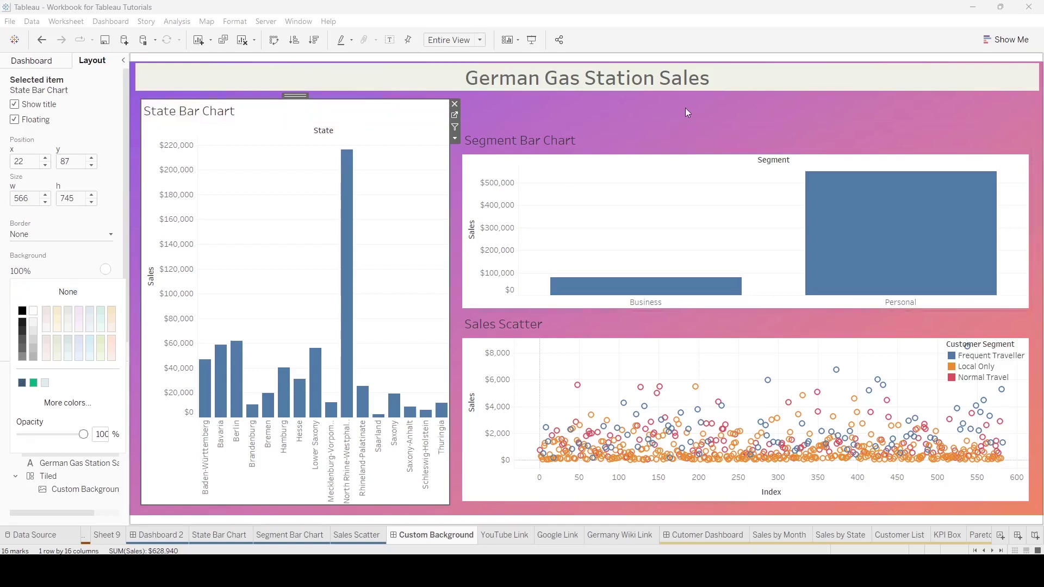
{"action": "left_click", "coordinate": [670, 141]}
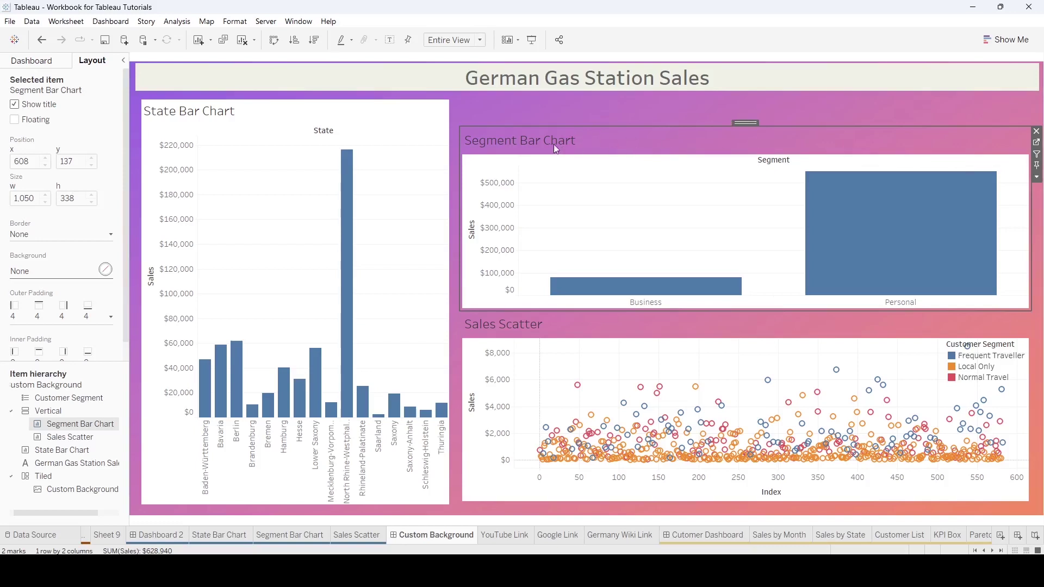
Shade the Segment Bar Chart worksheet background white
{"action": "left_click", "coordinate": [298, 538]}
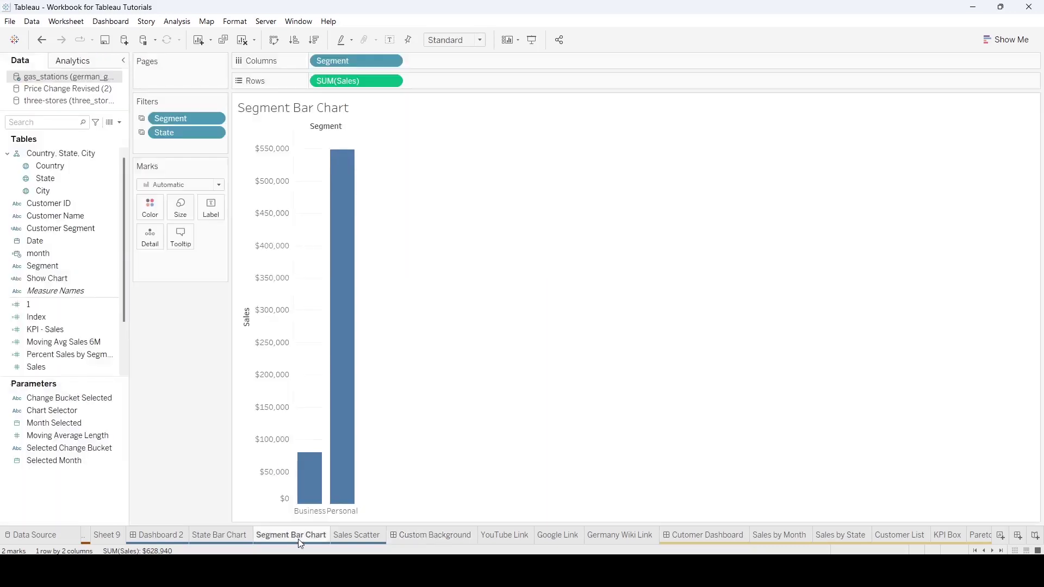
{"action": "left_click", "coordinate": [233, 22]}
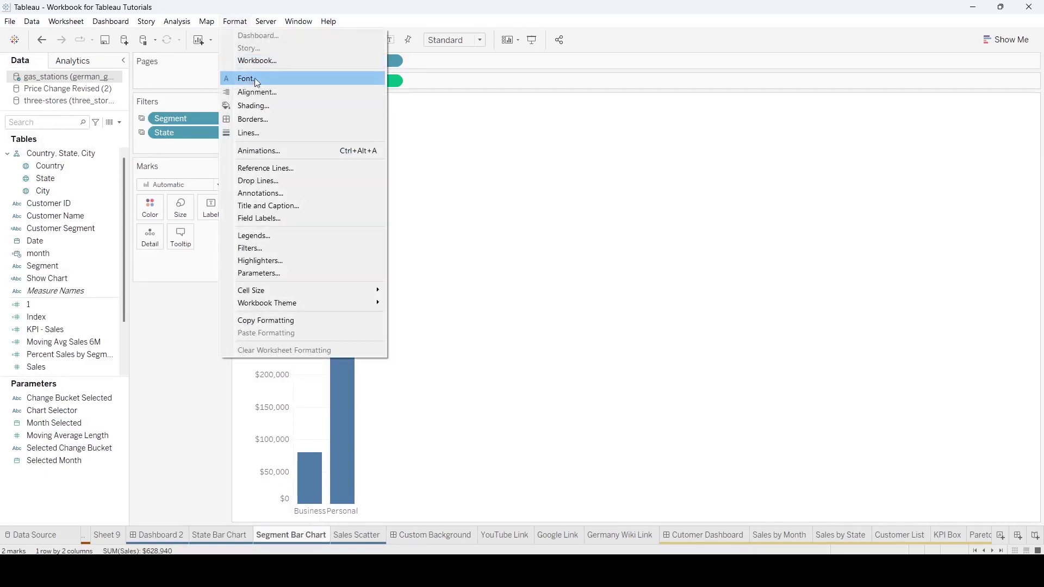
{"action": "left_click", "coordinate": [255, 106]}
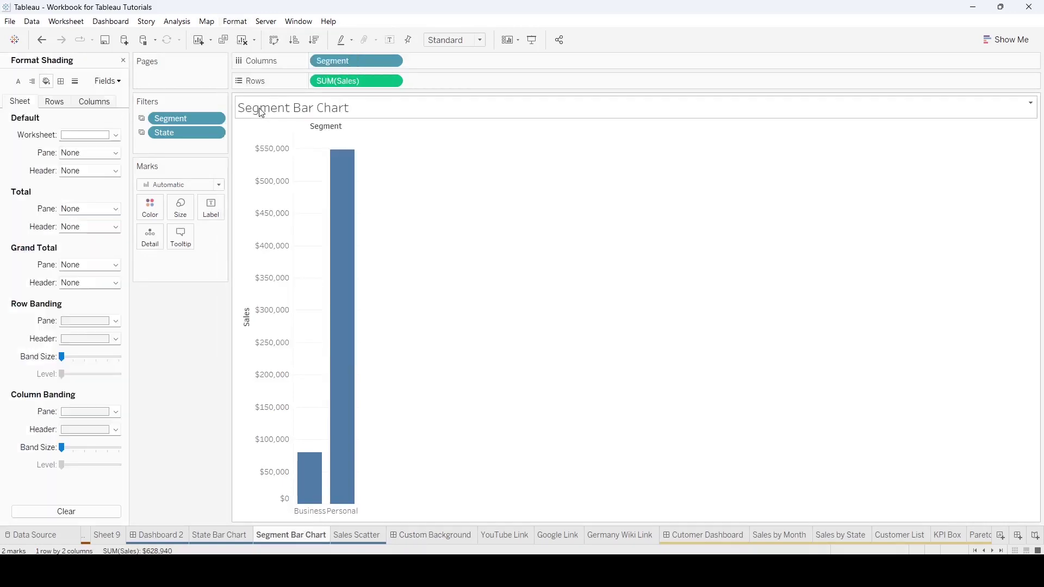
{"action": "left_click", "coordinate": [115, 135]}
{"action": "left_click", "coordinate": [81, 167]}
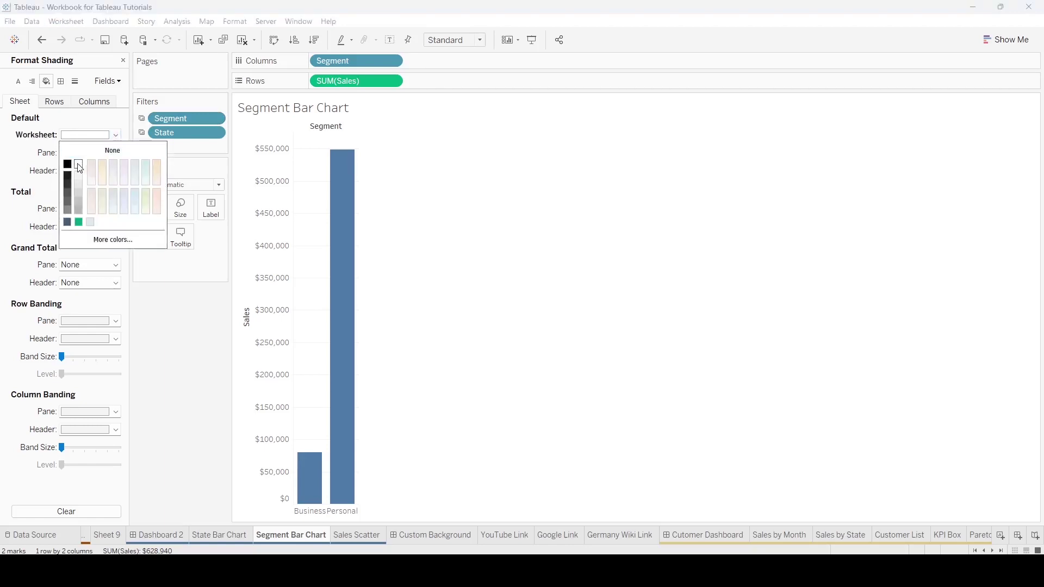
{"action": "left_click", "coordinate": [184, 385]}
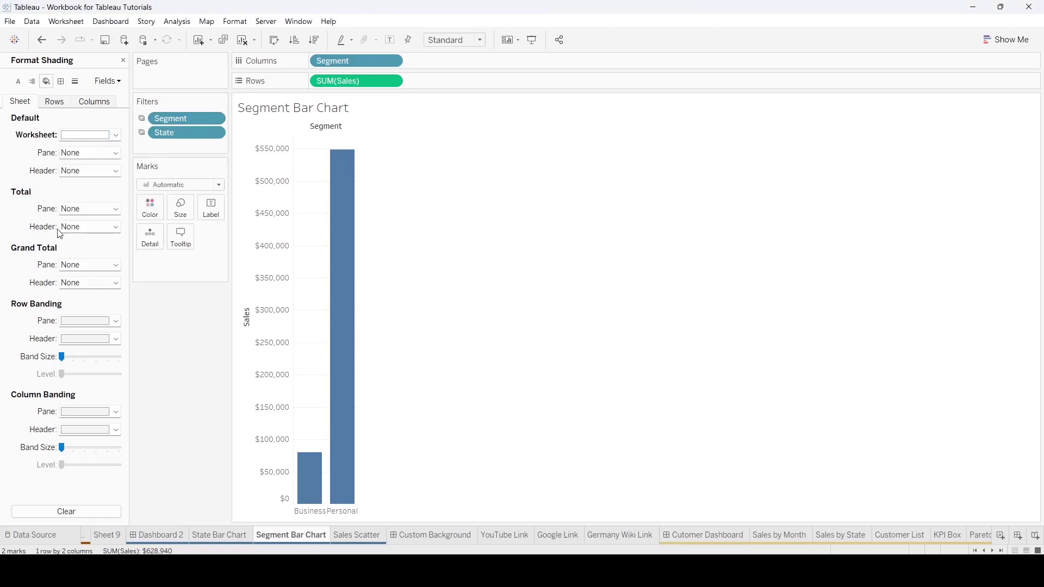
Give the Segment Bar Chart title white shading
{"action": "right_click", "coordinate": [287, 108]}
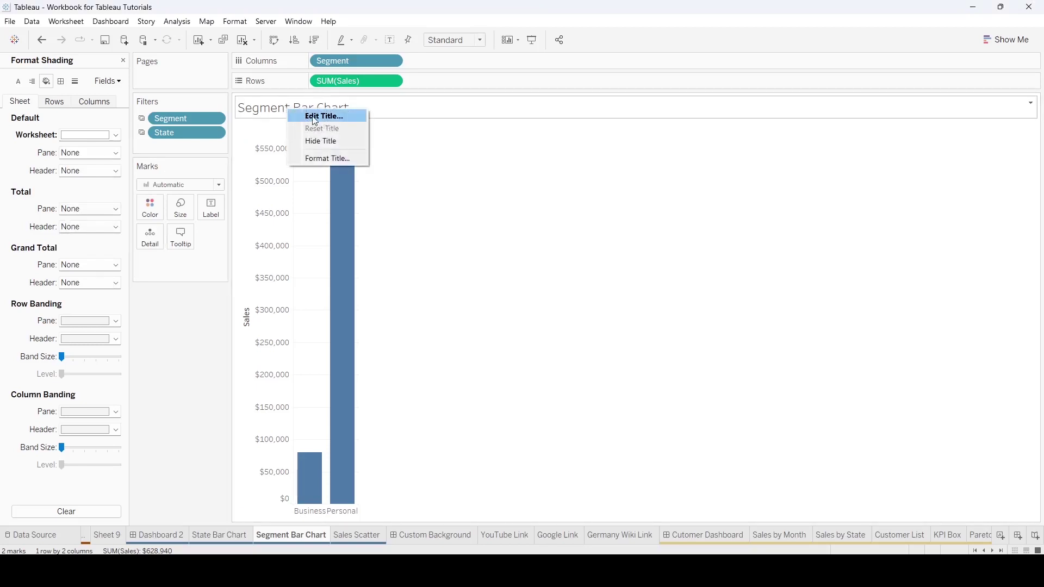
{"action": "left_click", "coordinate": [327, 158]}
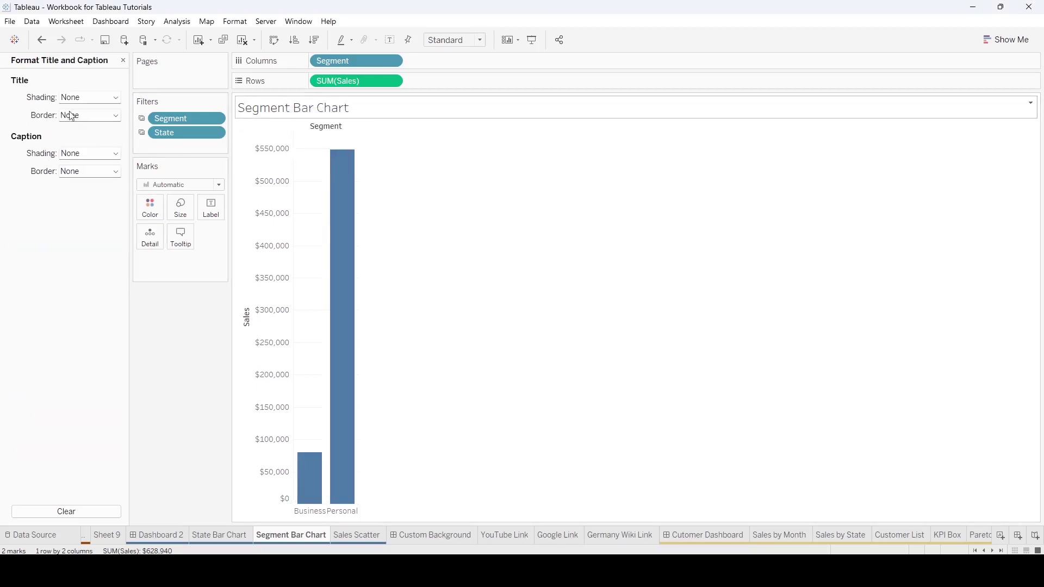
{"action": "left_click", "coordinate": [116, 98]}
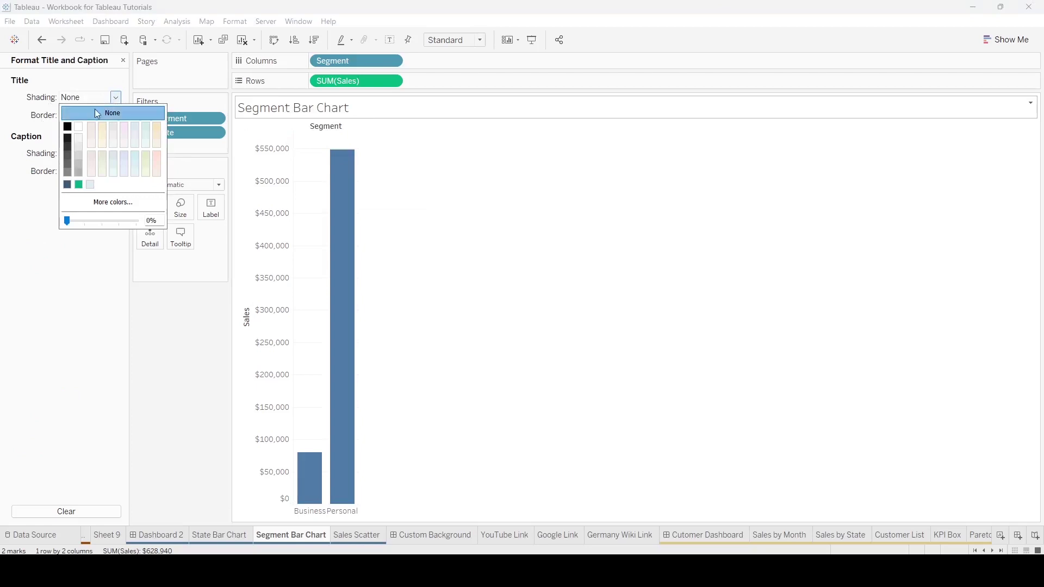
{"action": "left_click", "coordinate": [79, 127]}
{"action": "left_click", "coordinate": [159, 403]}
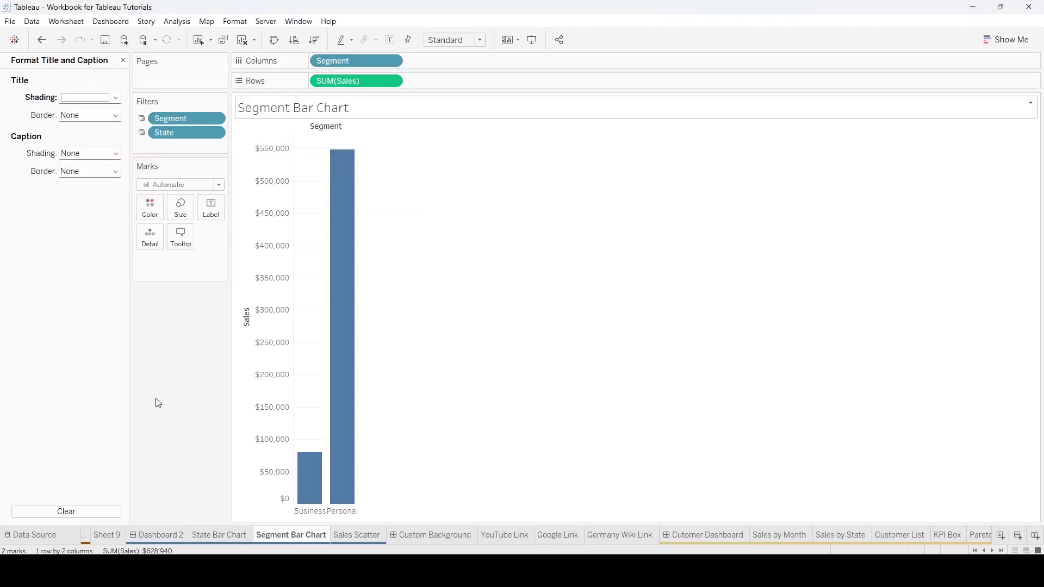
Review the white Segment Bar Chart panel on the Custom Background dashboard, then go to Sales Scatter
{"action": "left_click", "coordinate": [432, 536]}
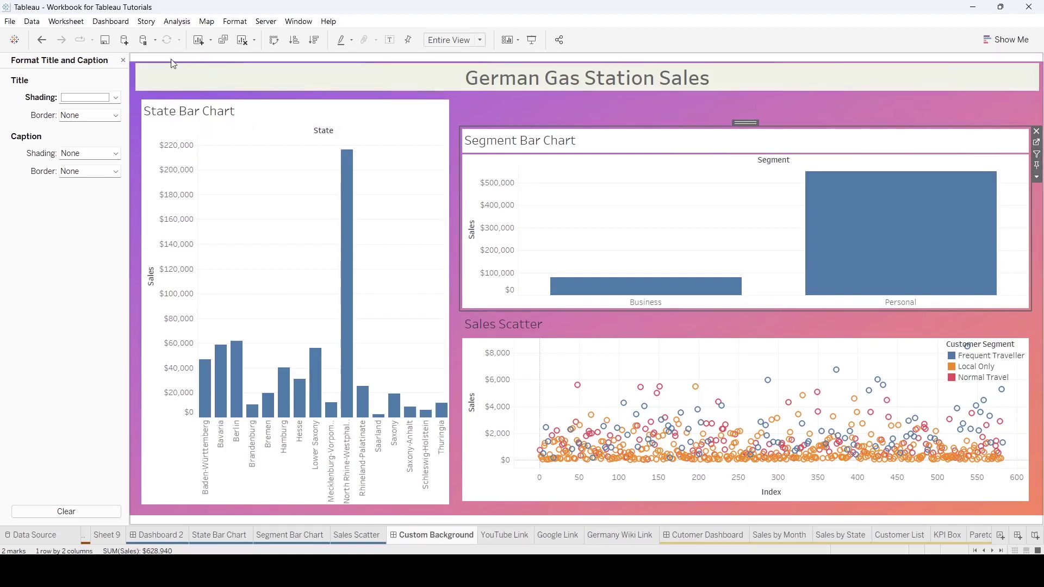
{"action": "left_click", "coordinate": [123, 62]}
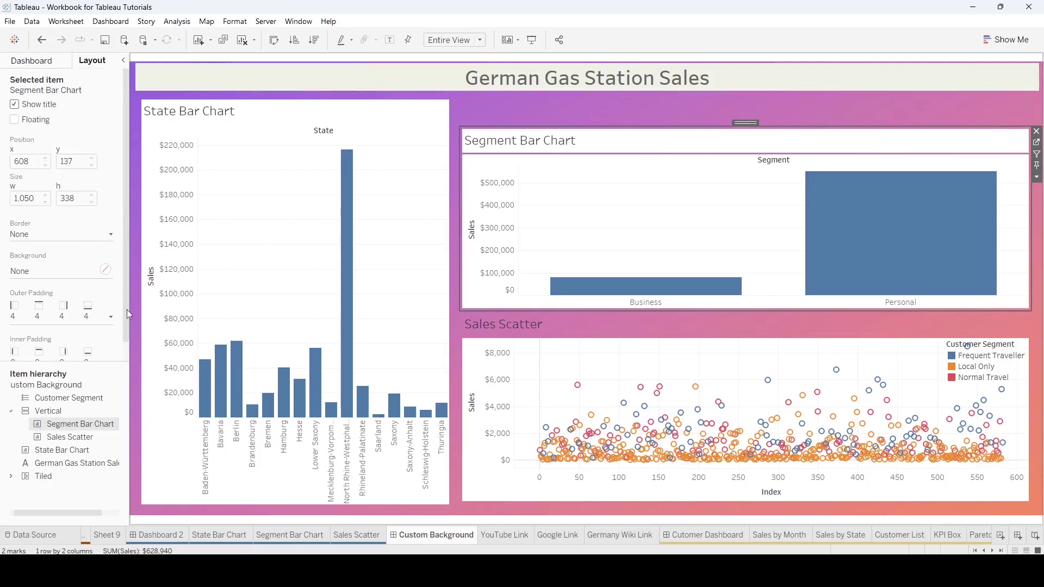
{"action": "right_click", "coordinate": [603, 143]}
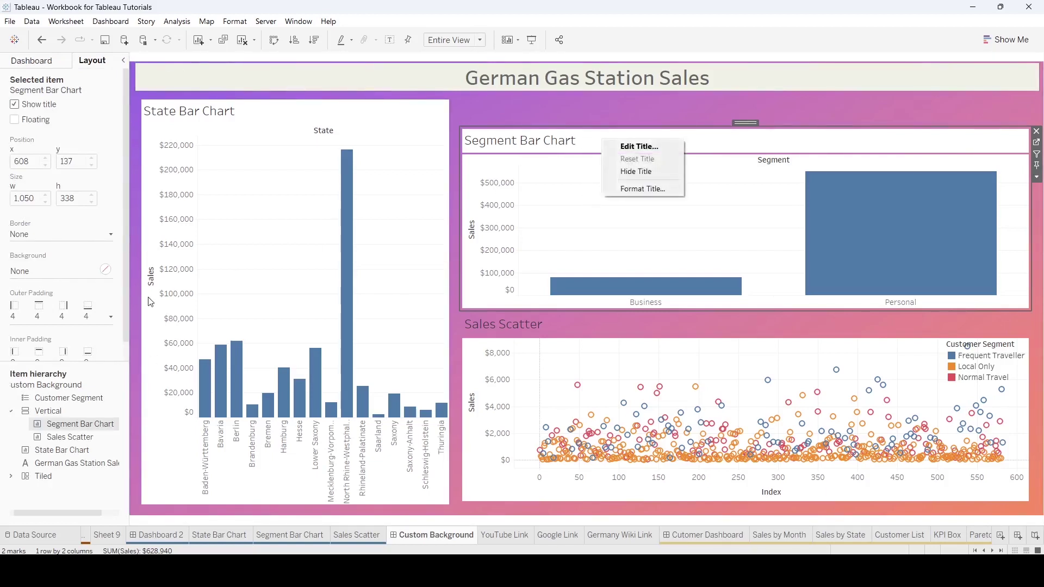
{"action": "left_click", "coordinate": [648, 331]}
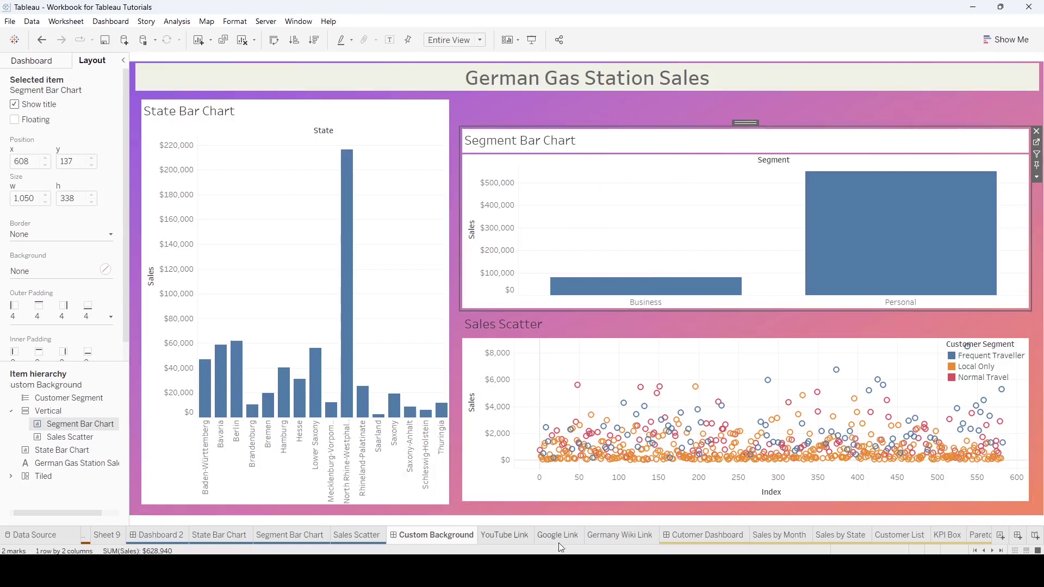
{"action": "left_click", "coordinate": [349, 540]}
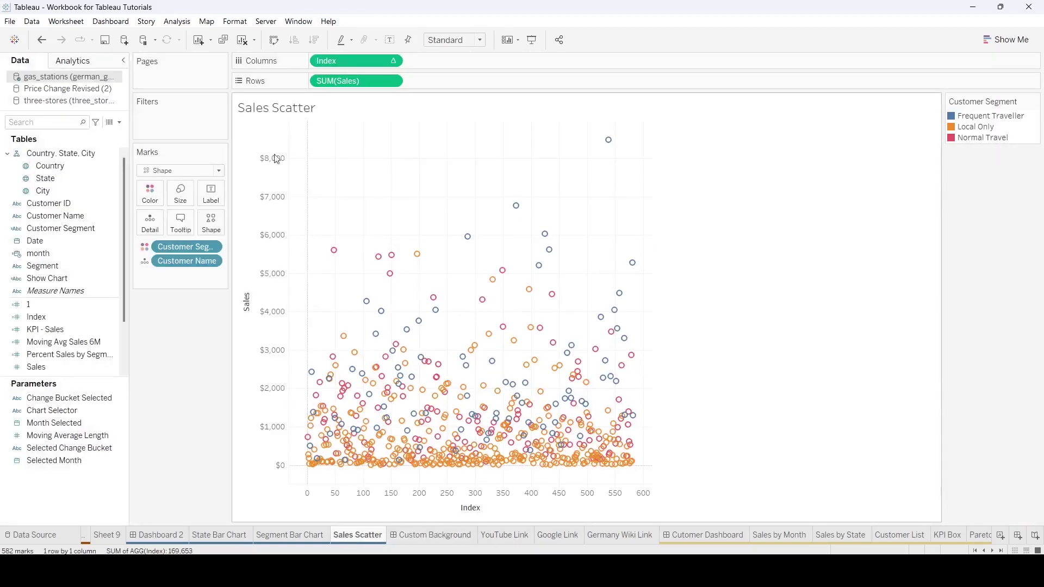
Give the Sales Scatter title white shading
{"action": "right_click", "coordinate": [248, 112]}
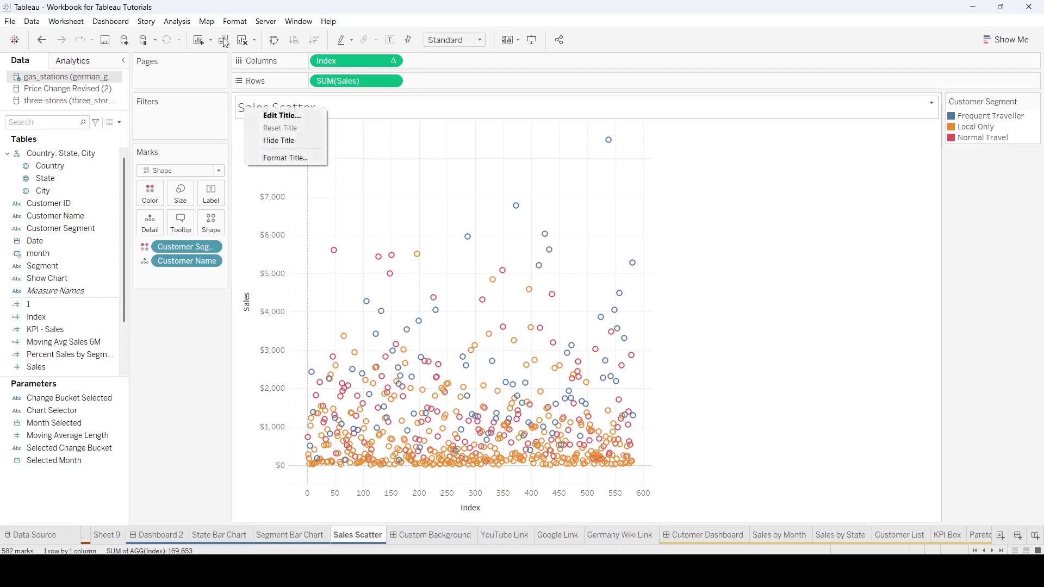
{"action": "left_click", "coordinate": [235, 21]}
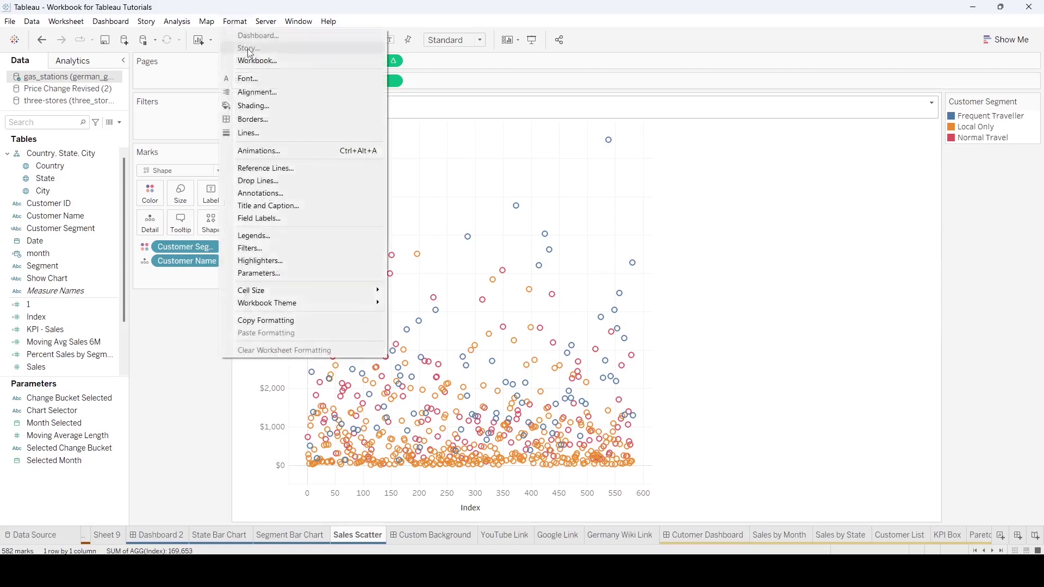
{"action": "left_click", "coordinate": [245, 105]}
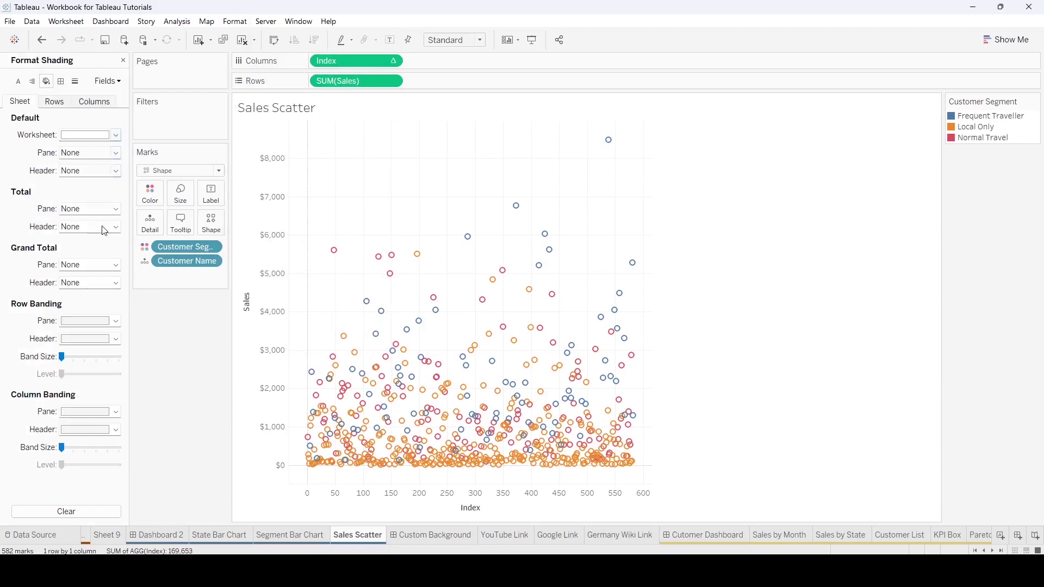
{"action": "right_click", "coordinate": [297, 112]}
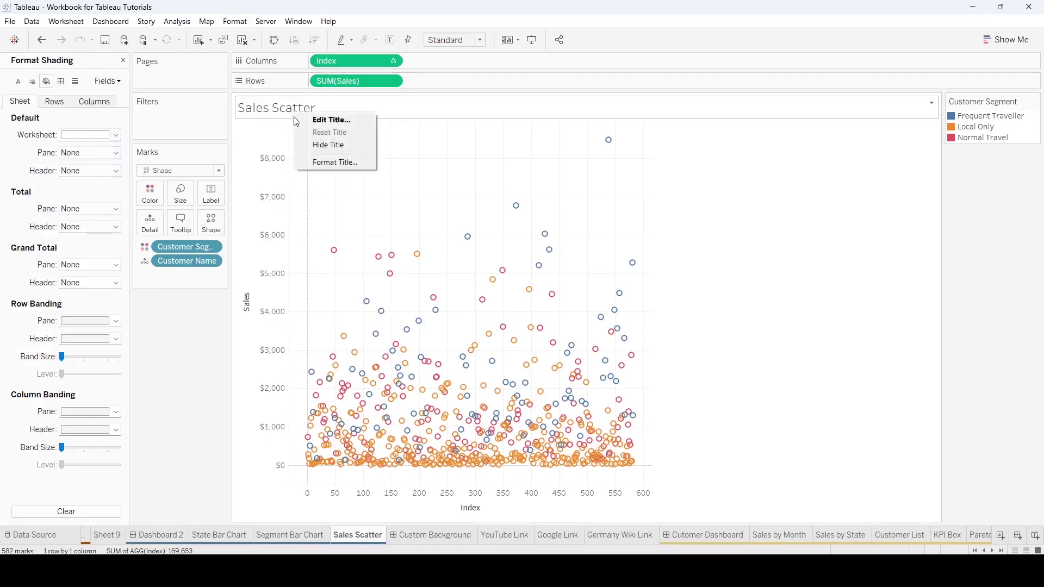
{"action": "left_click", "coordinate": [331, 161]}
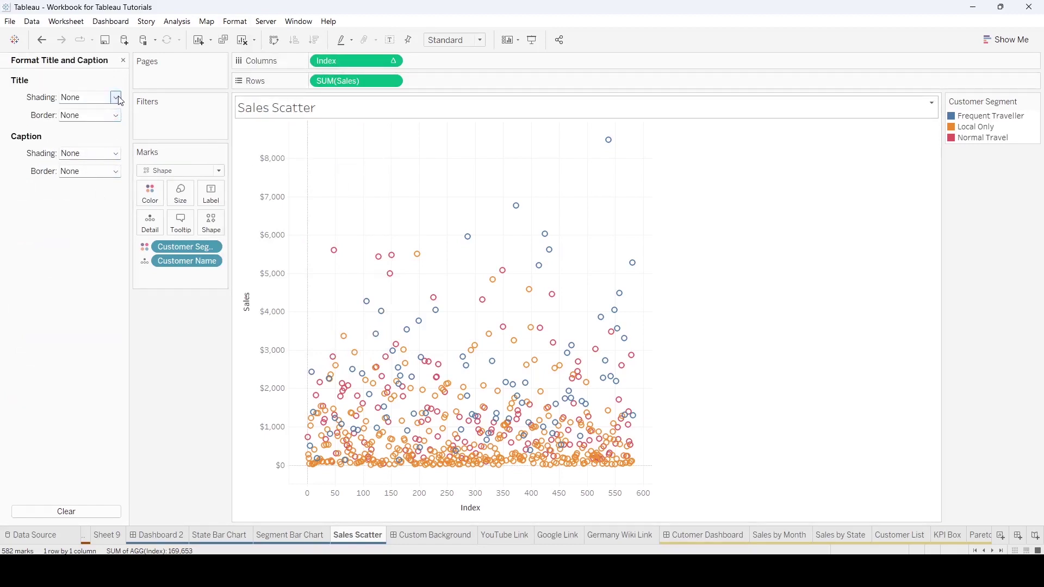
{"action": "left_click", "coordinate": [118, 98]}
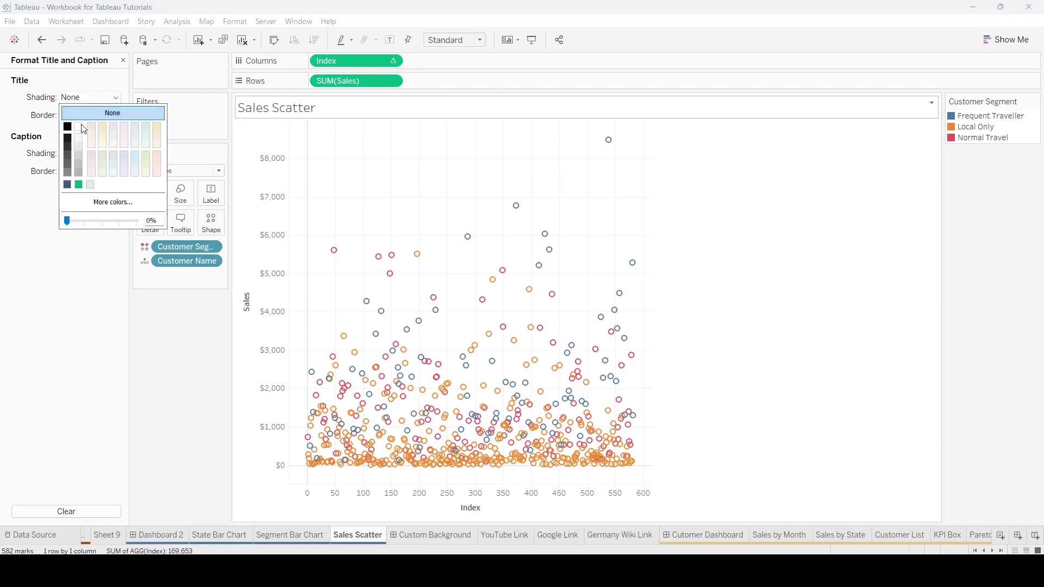
{"action": "left_click", "coordinate": [180, 381]}
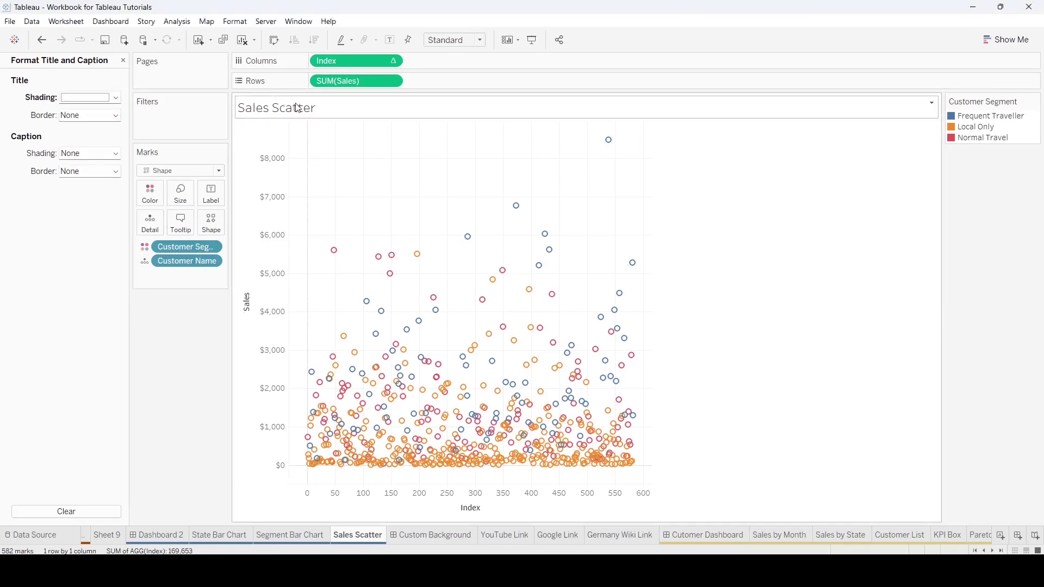
{"action": "left_click", "coordinate": [123, 60]}
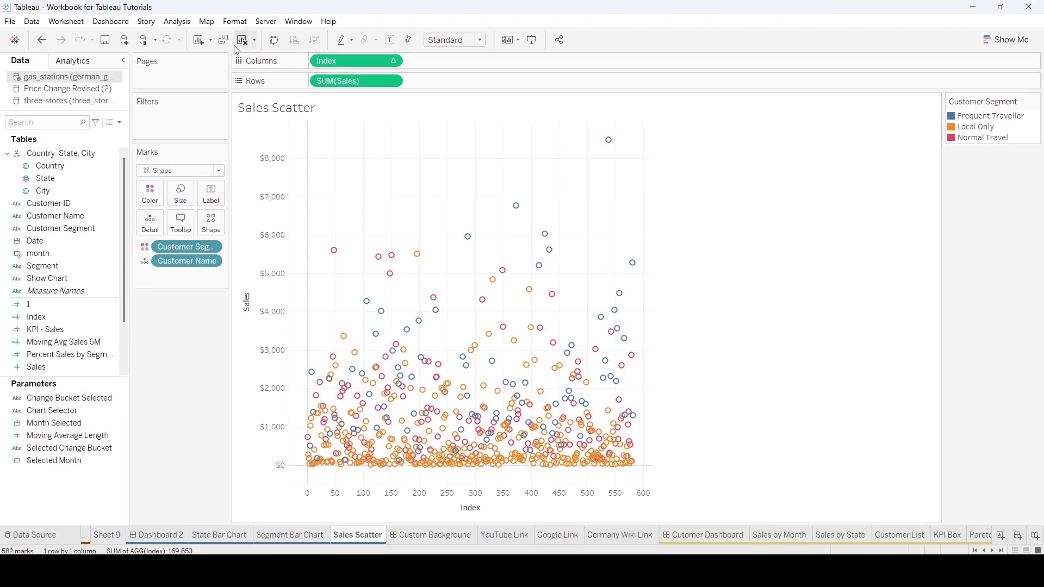
Set the Sales Scatter worksheet shading to None so its plot area is transparent
{"action": "left_click", "coordinate": [234, 21]}
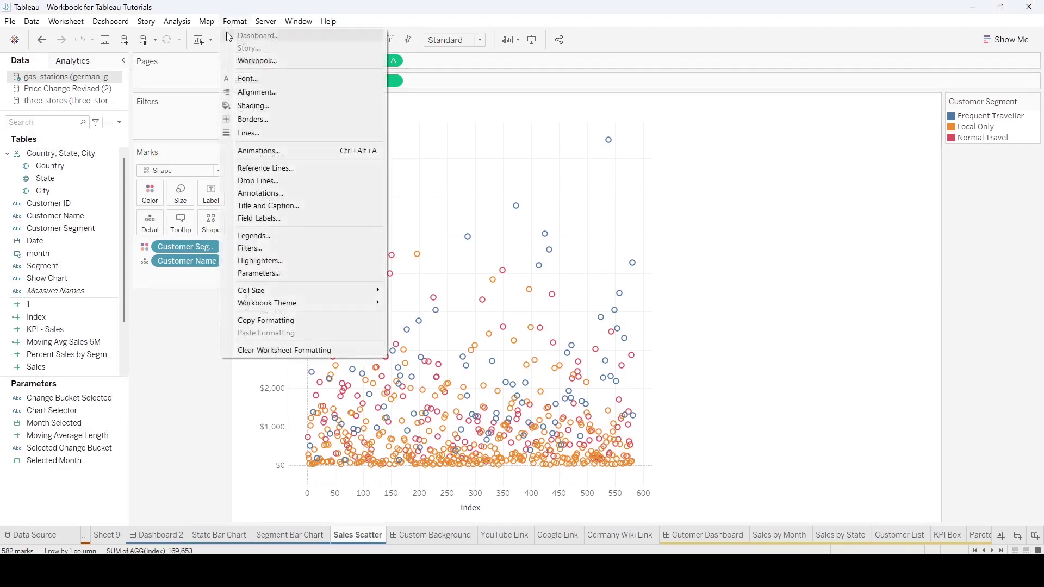
{"action": "left_click", "coordinate": [261, 106]}
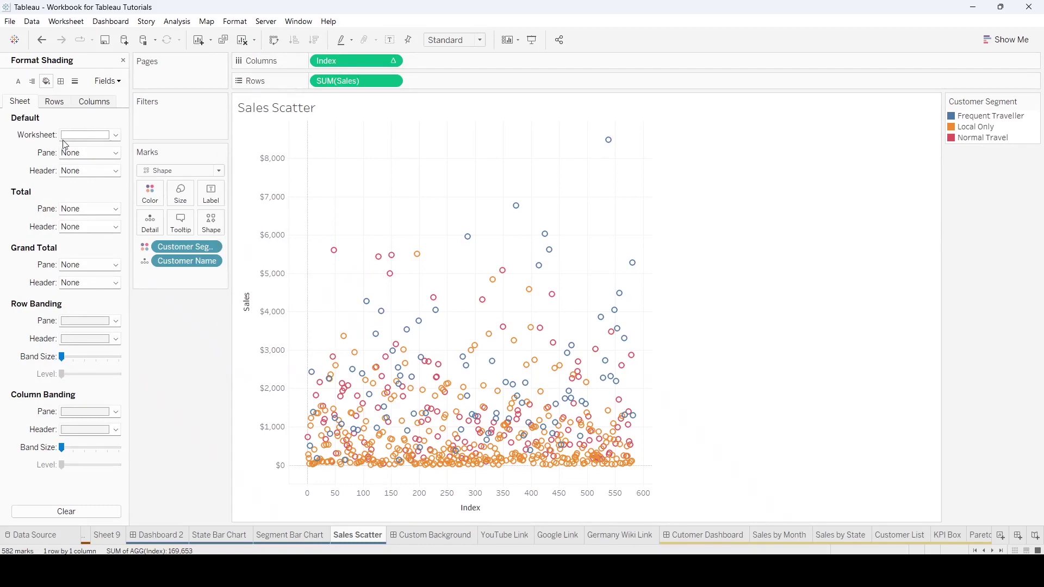
{"action": "left_click", "coordinate": [116, 135]}
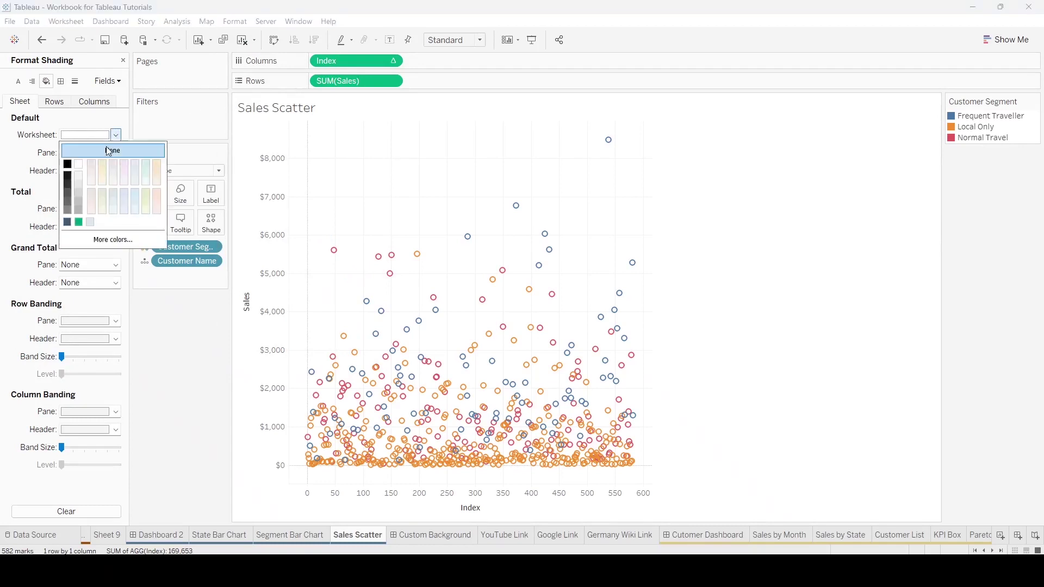
{"action": "left_click", "coordinate": [113, 151]}
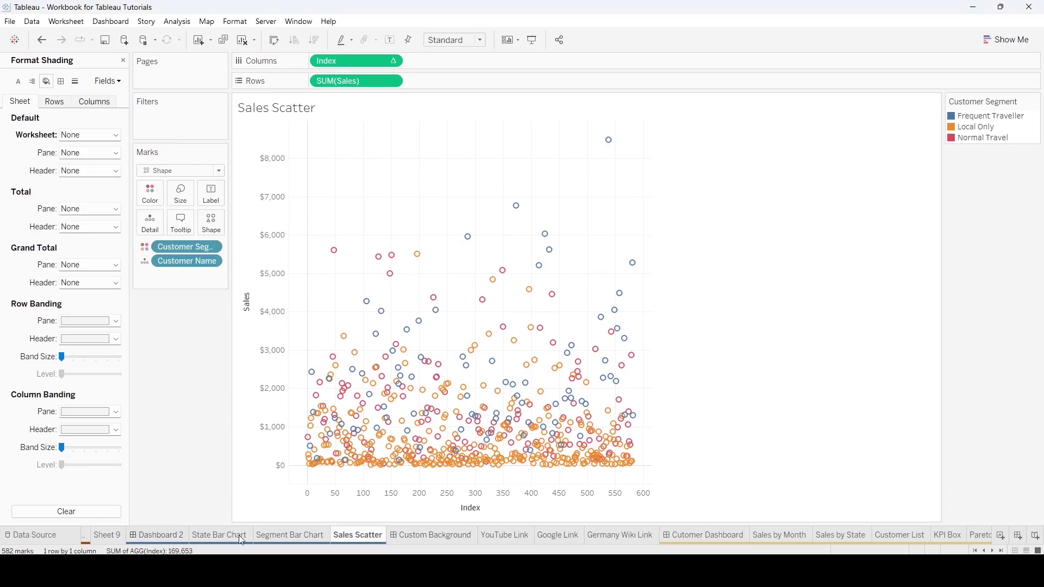
{"action": "left_click", "coordinate": [432, 535]}
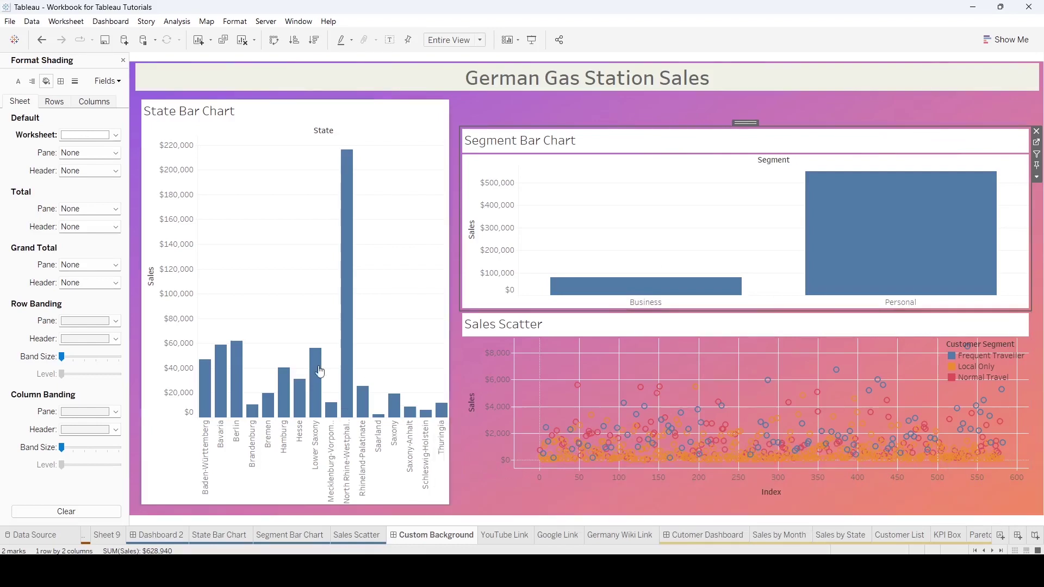
Give the Sales Scatter panel on the Custom Background dashboard a white layout background
{"action": "left_click", "coordinate": [485, 348]}
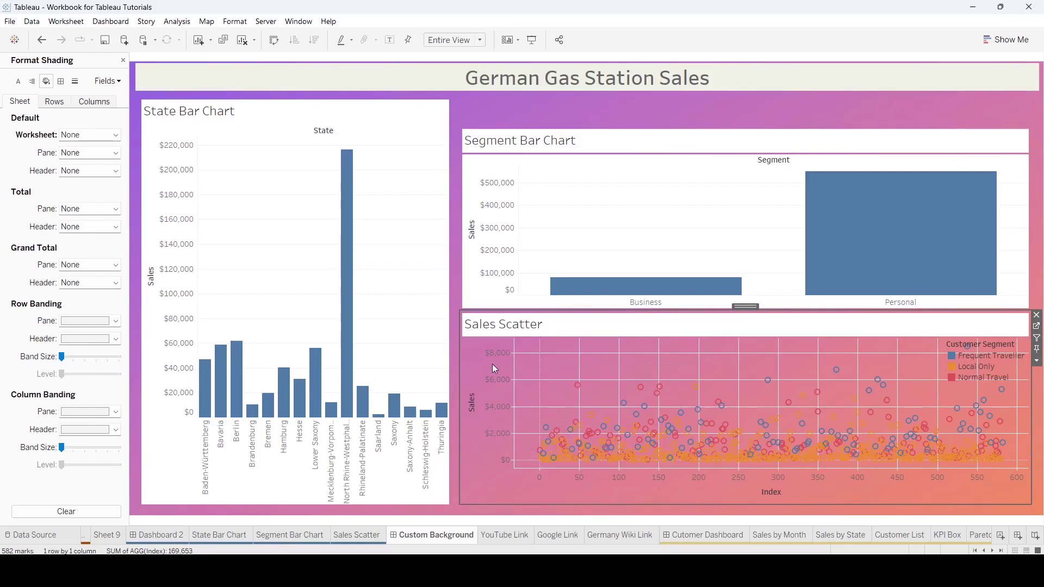
{"action": "left_click", "coordinate": [123, 61]}
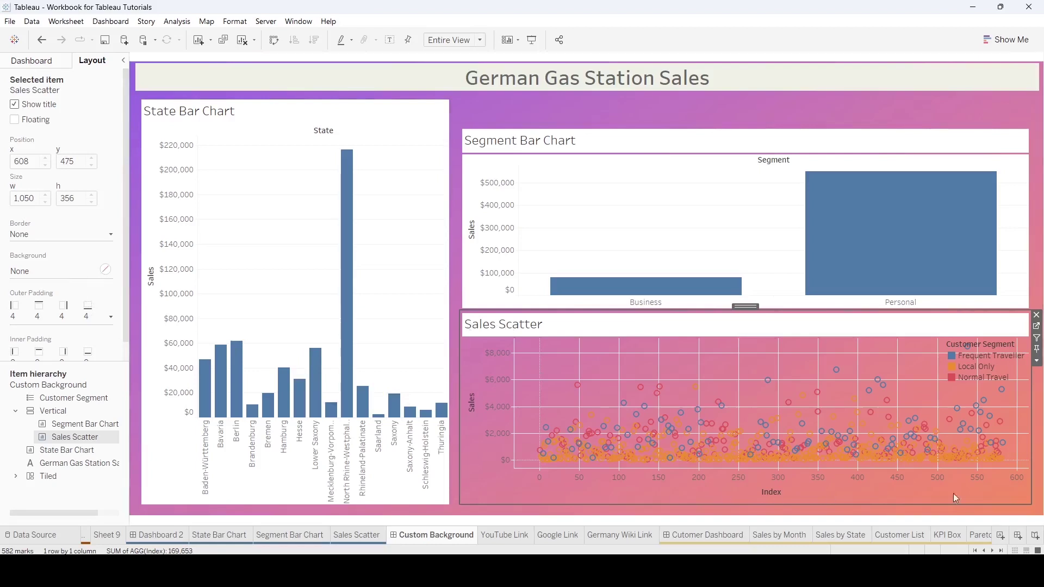
{"action": "left_click", "coordinate": [106, 272]}
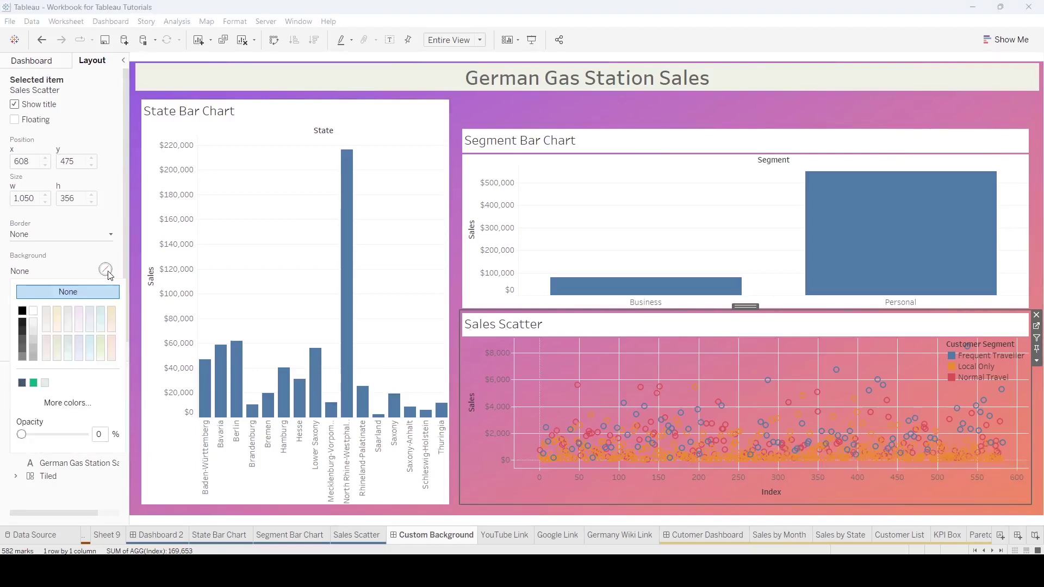
{"action": "left_click", "coordinate": [34, 312]}
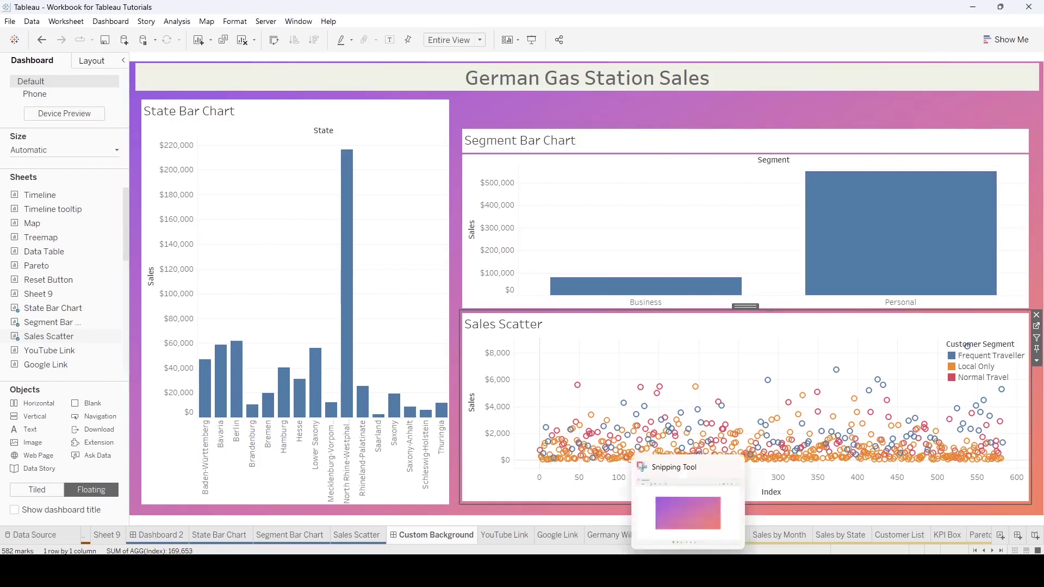
{"action": "mouse_move", "coordinate": [549, 571]}
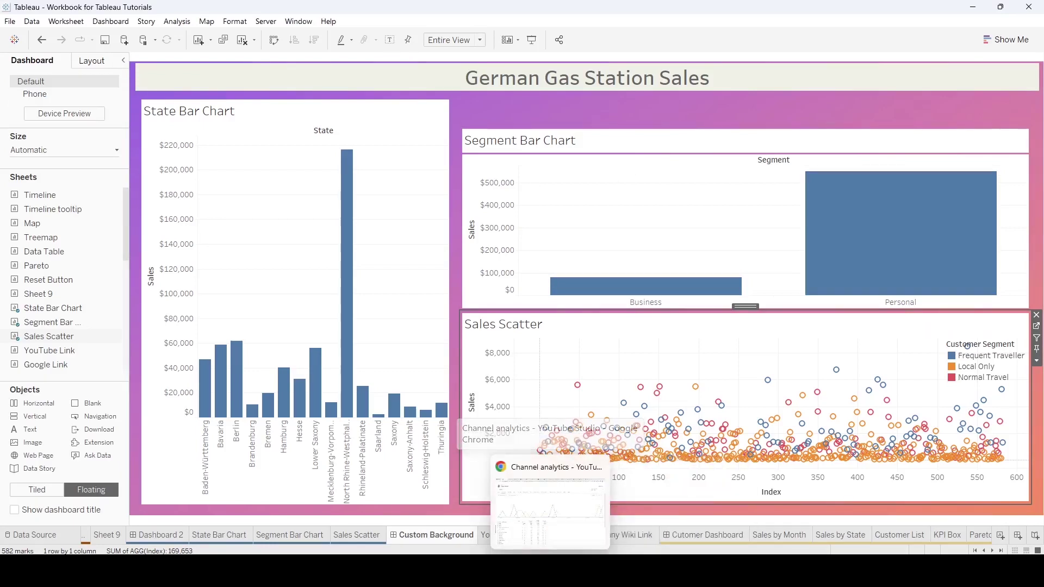
{"action": "left_click", "coordinate": [456, 187]}
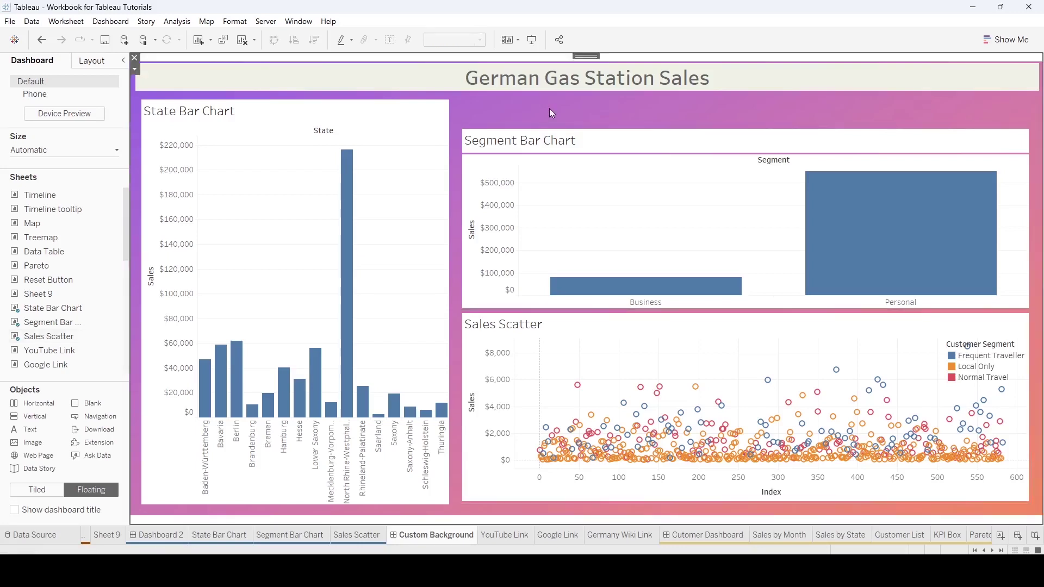